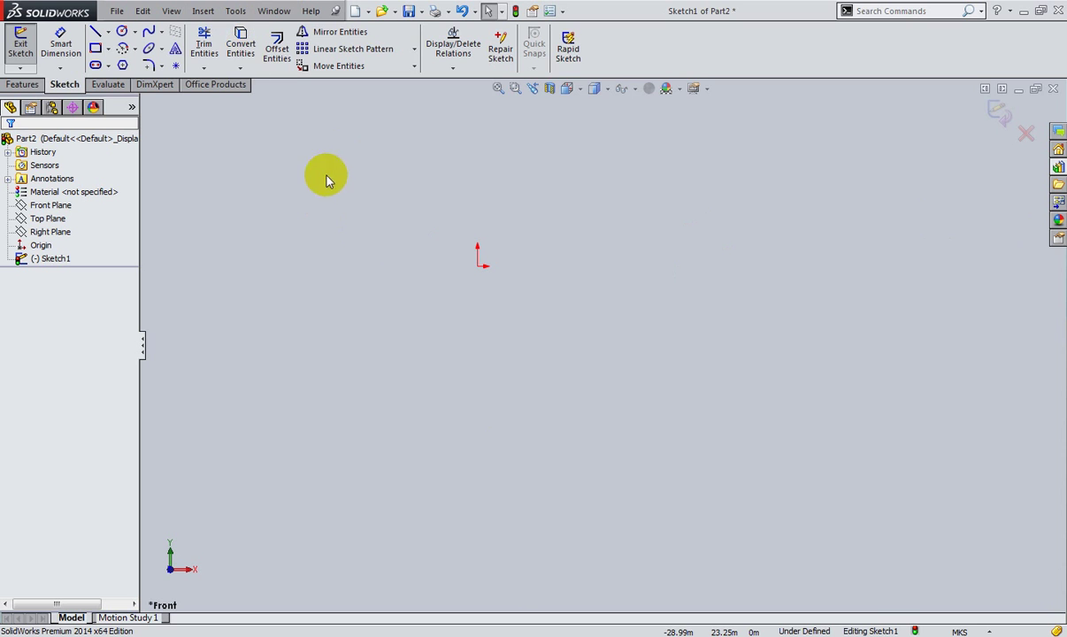
# Zoom to fit the Part2 sketch and close its document window
pyautogui.press('f')
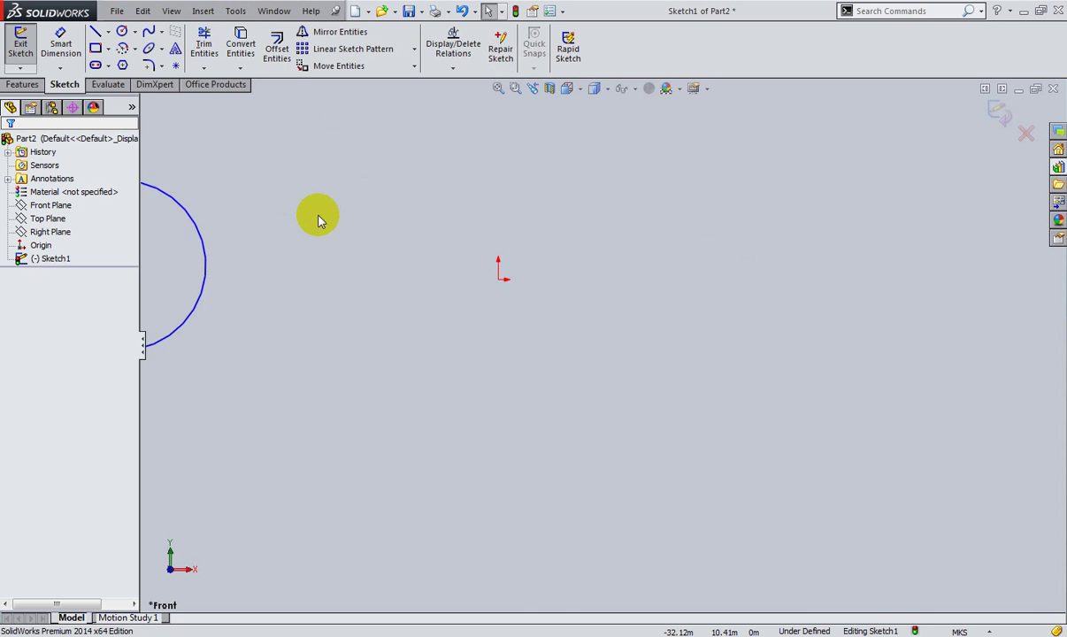
pyautogui.click(1053, 88)
# Discard Part2's changes and create a new blank part document, Part3
pyautogui.click(484, 342)
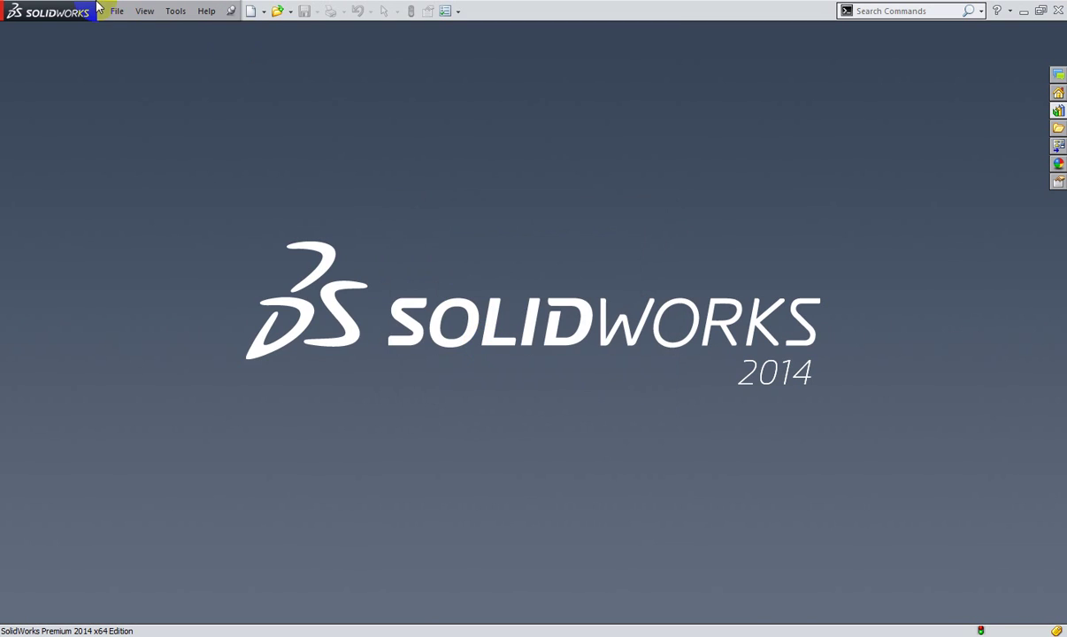
pyautogui.click(249, 12)
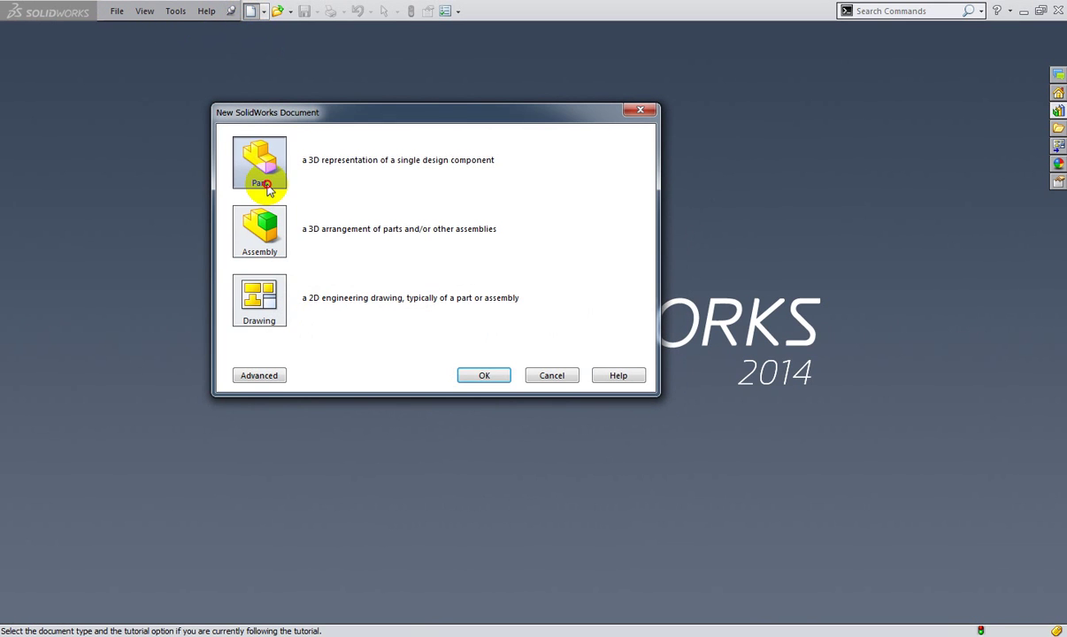
pyautogui.click(483, 375)
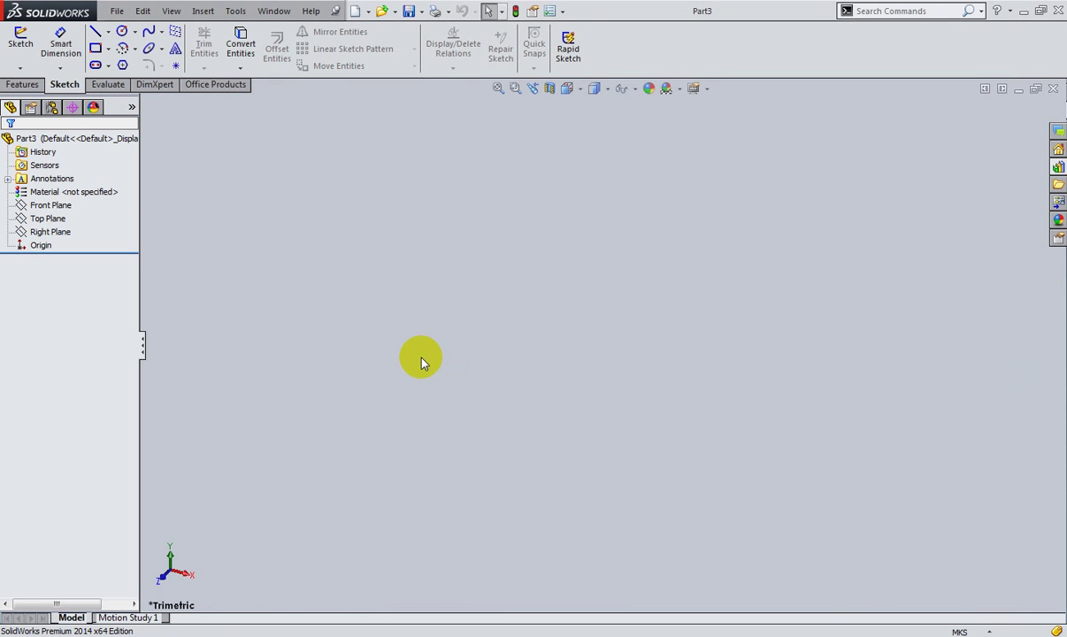
# Start a sketch on the Front Plane with a corner rectangle and a circle
pyautogui.click(51, 205)
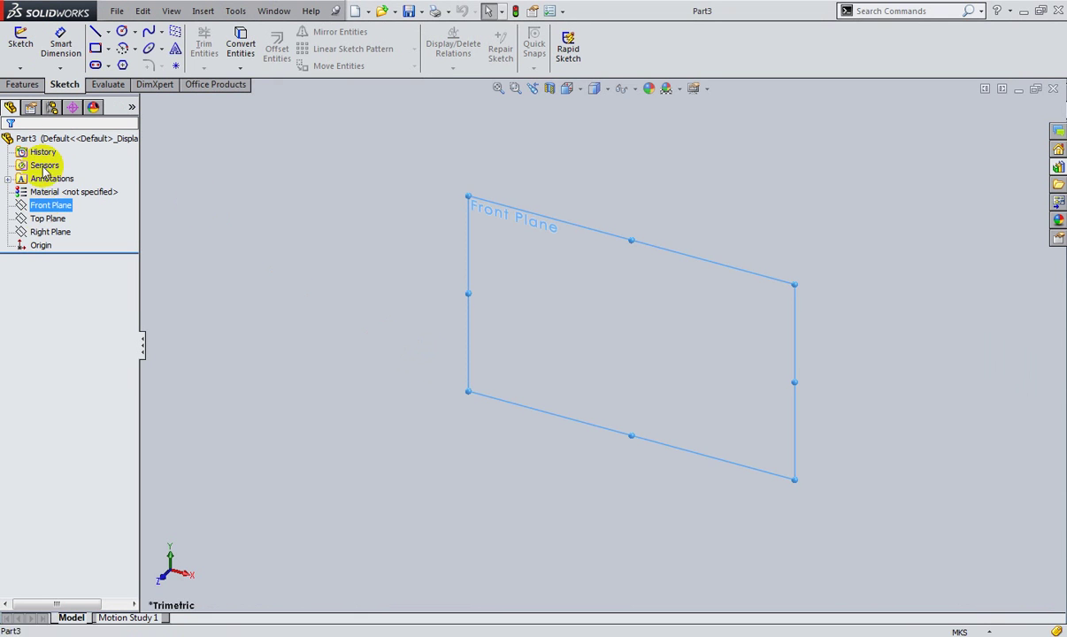
pyautogui.click(19, 39)
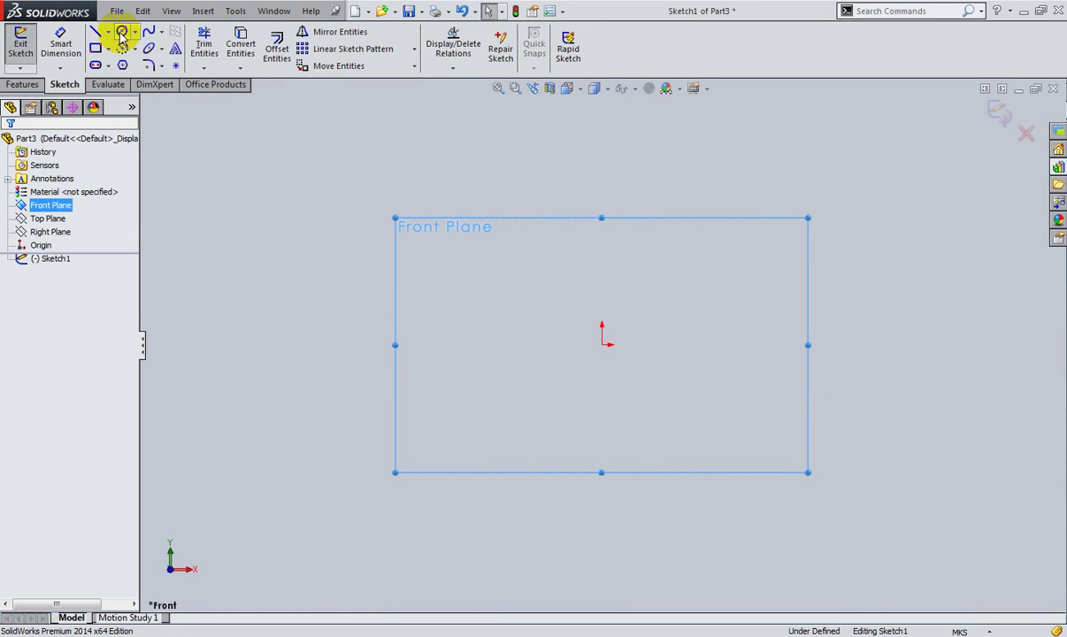
pyautogui.click(99, 49)
pyautogui.click(692, 263)
pyautogui.click(835, 147)
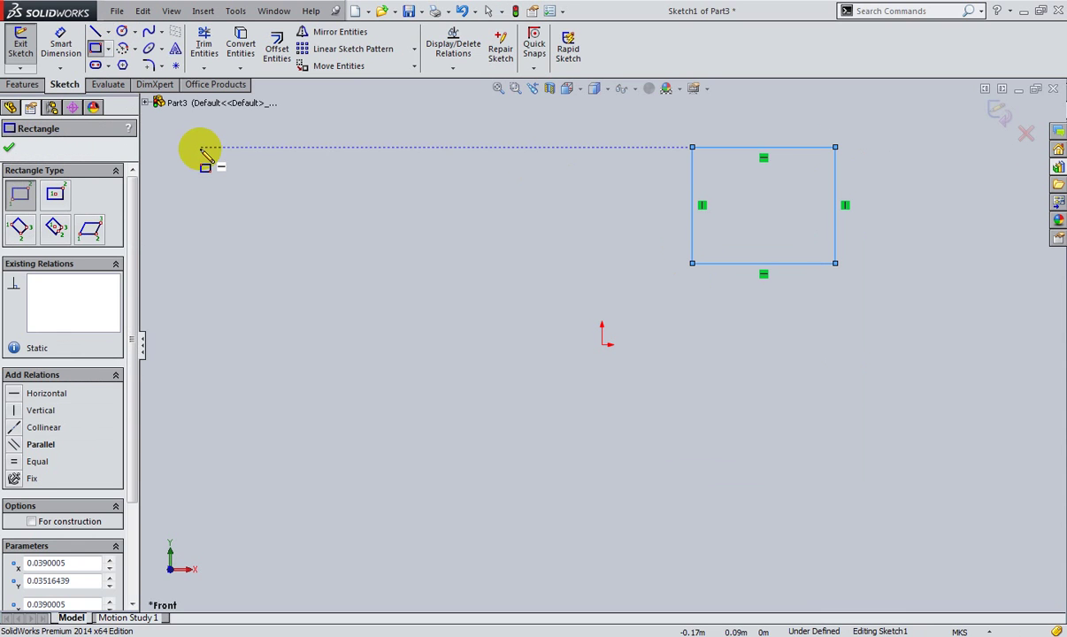
pyautogui.click(122, 31)
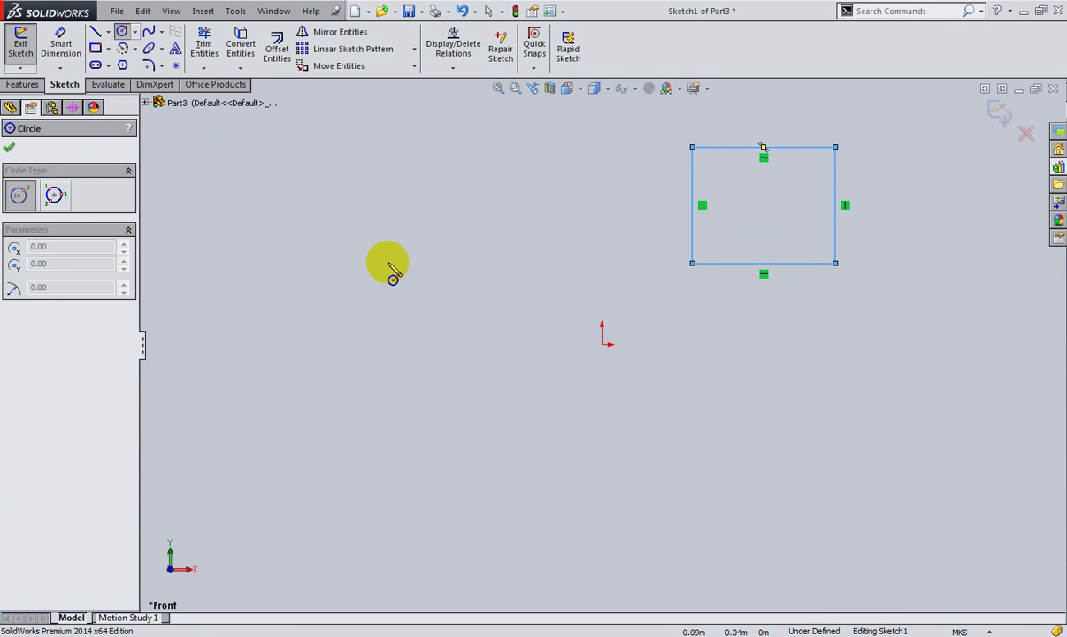
pyautogui.click(380, 227)
pyautogui.click(412, 169)
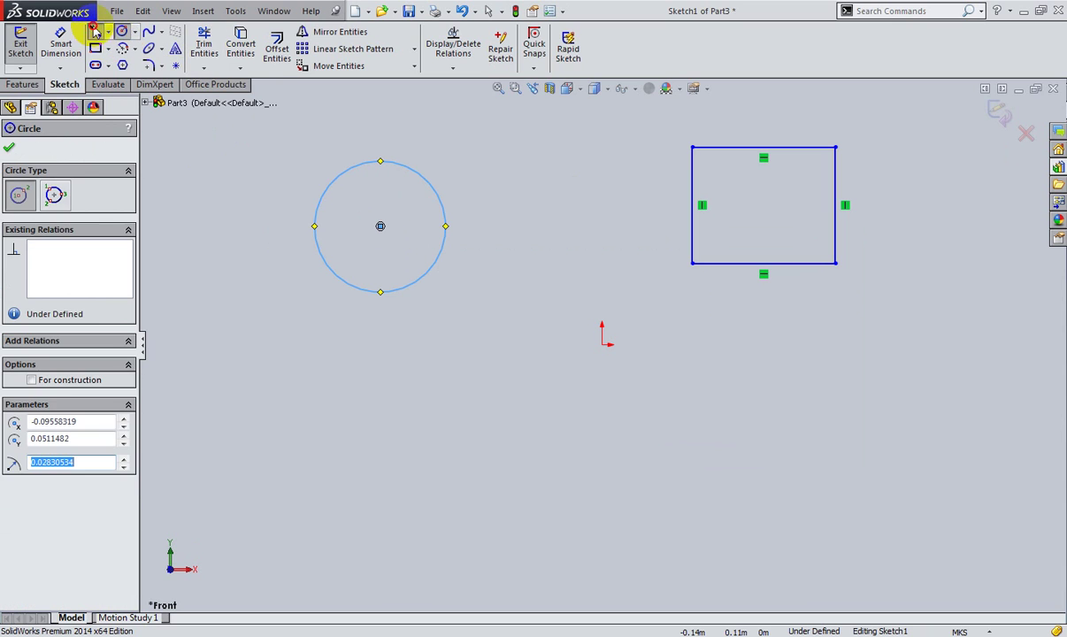
# Draw a horizontal line at lower left and a slanted line at lower right
pyautogui.click(95, 31)
pyautogui.click(273, 430)
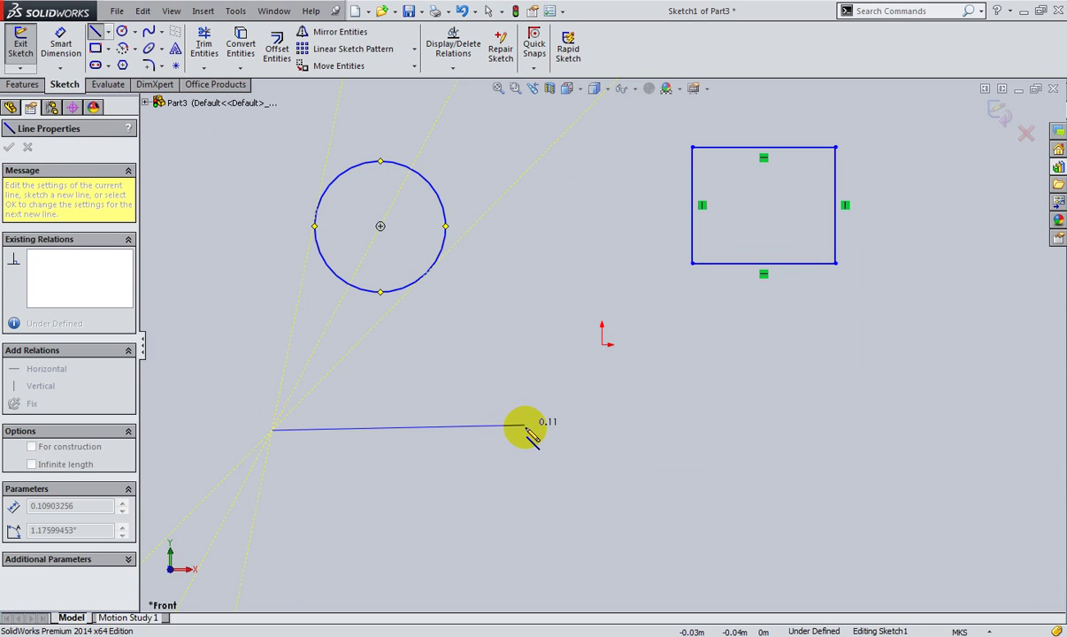
pyautogui.click(525, 429)
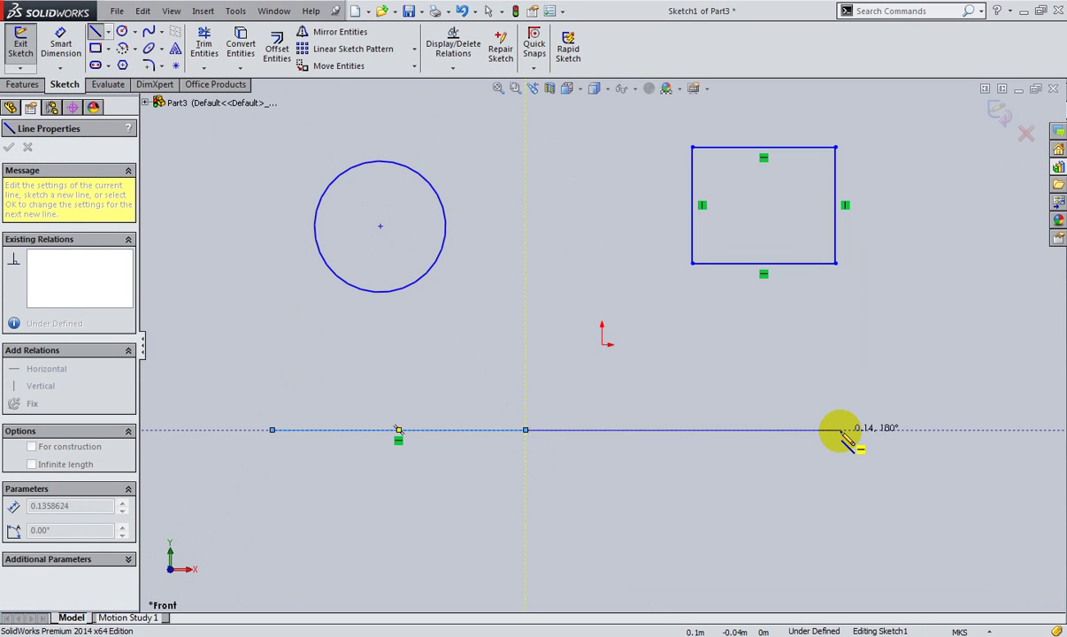
pyautogui.rightClick(765, 409)
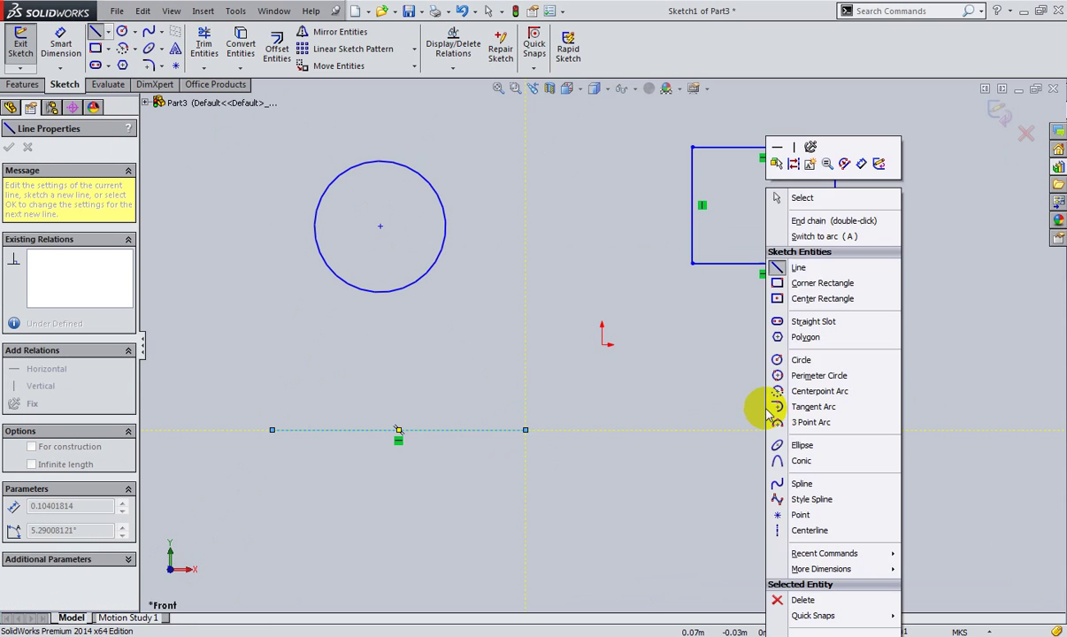
pyautogui.click(813, 220)
pyautogui.click(658, 543)
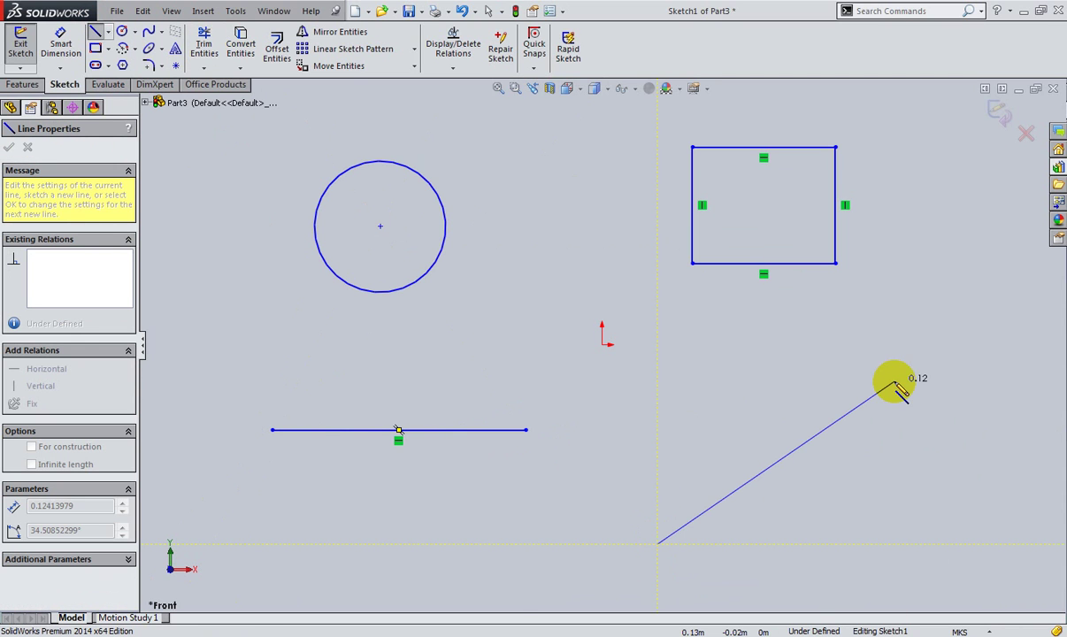
pyautogui.click(930, 437)
pyautogui.rightClick(623, 410)
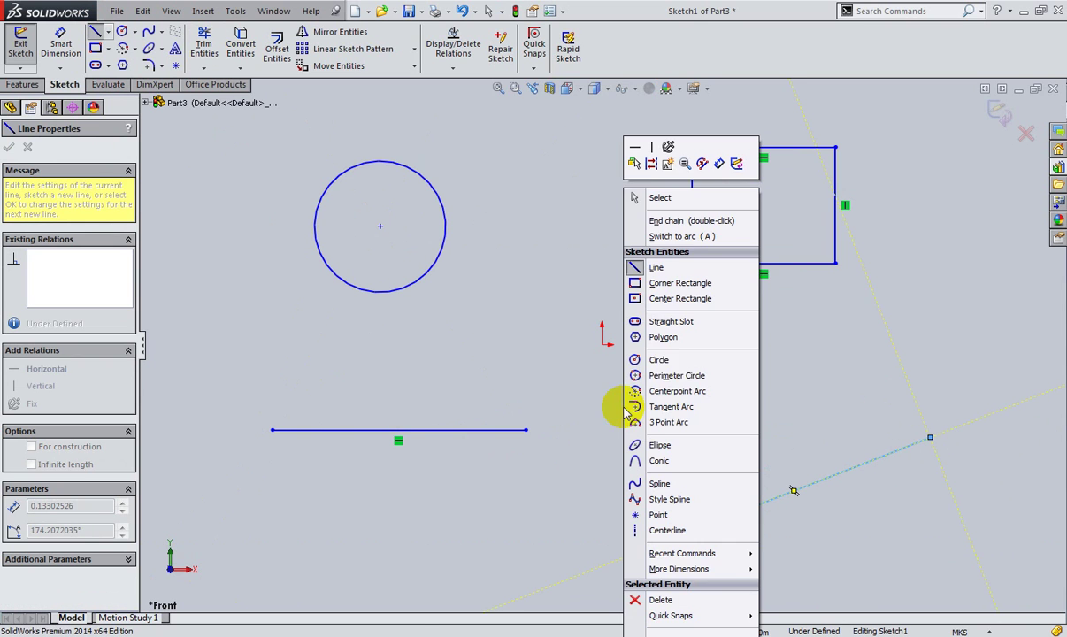
pyautogui.click(647, 201)
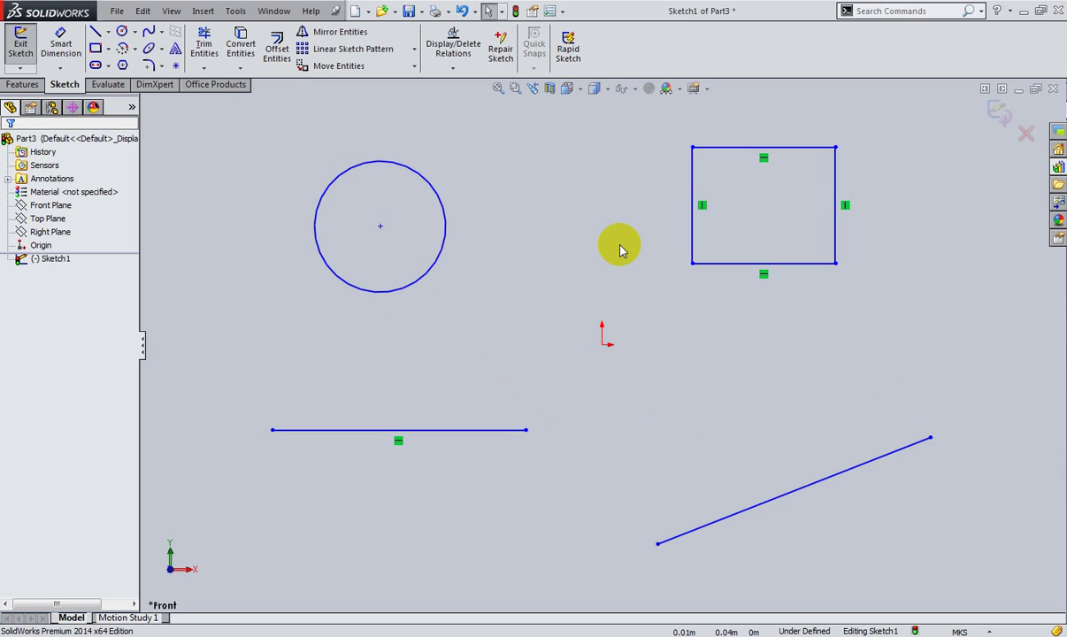
# Drag the circle's edge to resize it slightly larger
pyautogui.moveTo(370, 168); pyautogui.dragTo(382, 117)
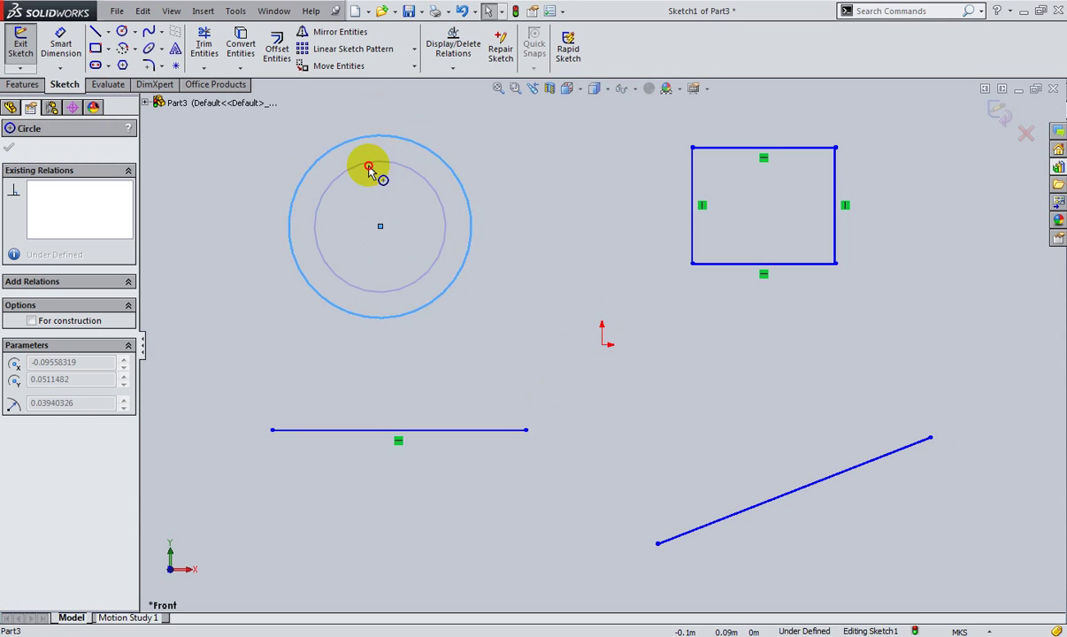
pyautogui.moveTo(382, 117); pyautogui.dragTo(369, 139)
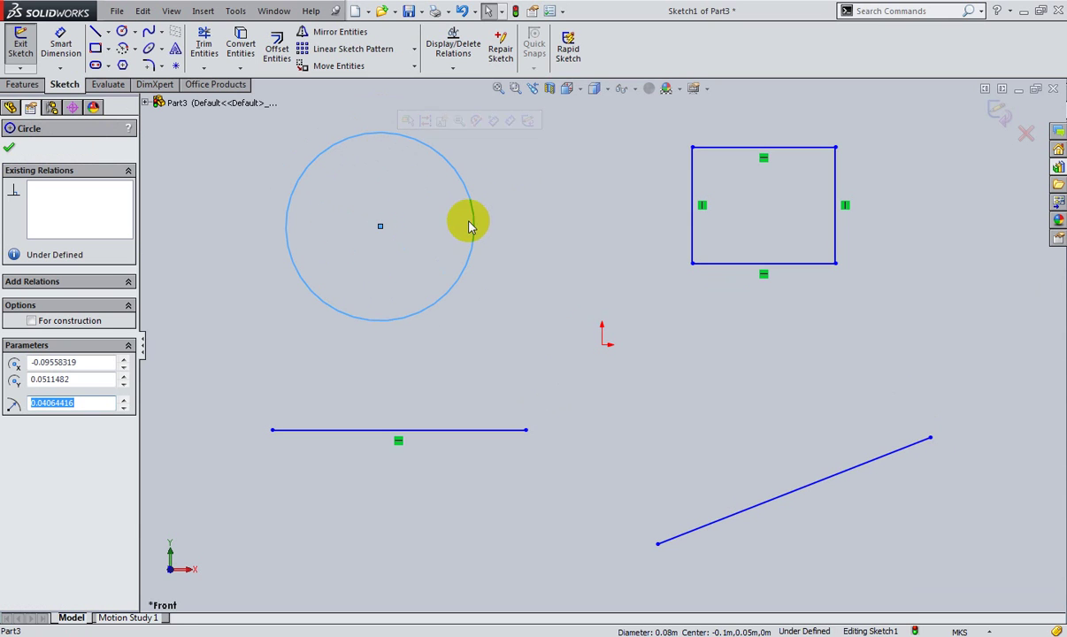
pyautogui.moveTo(438, 164); pyautogui.dragTo(436, 134)
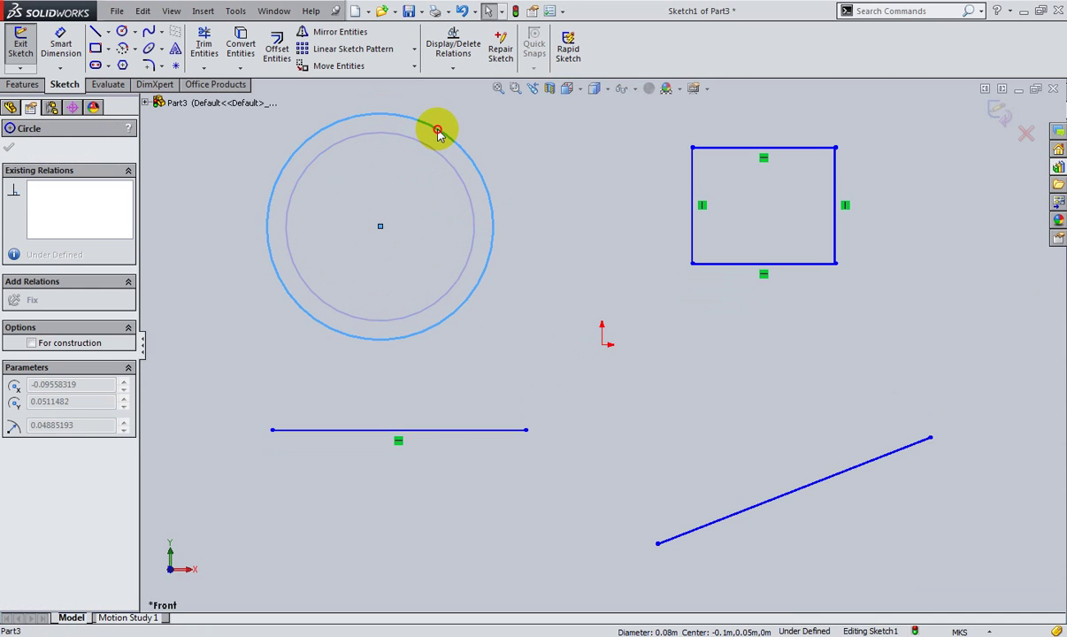
pyautogui.moveTo(437, 135)
pyautogui.mouseDown()
pyautogui.moveTo(413, 141)
pyautogui.moveTo(402, 178)
pyautogui.mouseUp()
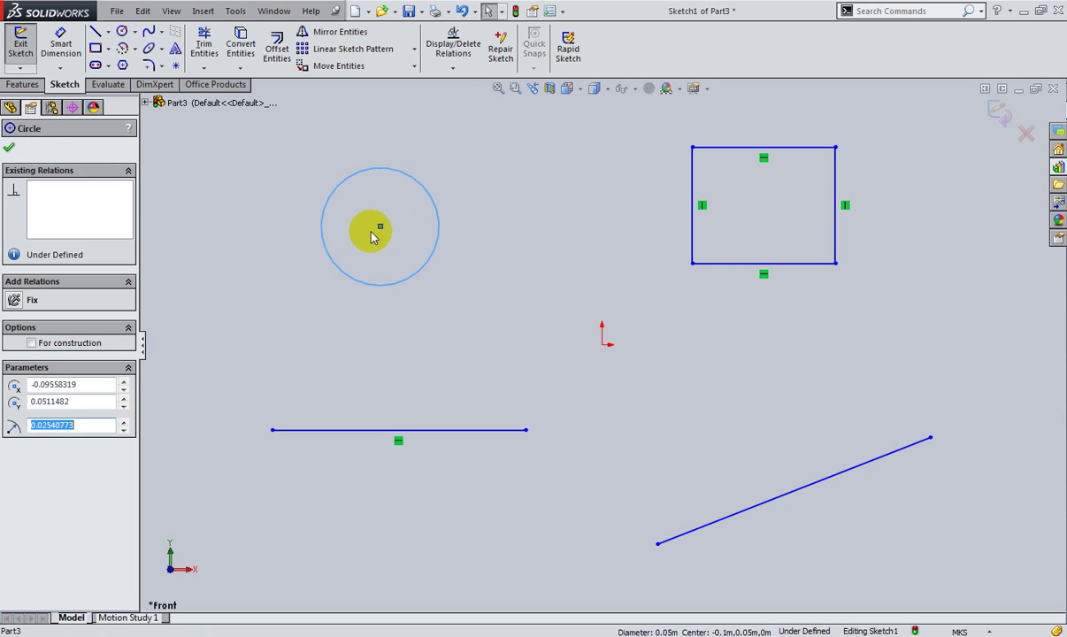
pyautogui.click(438, 274)
pyautogui.moveTo(402, 177); pyautogui.dragTo(437, 184)
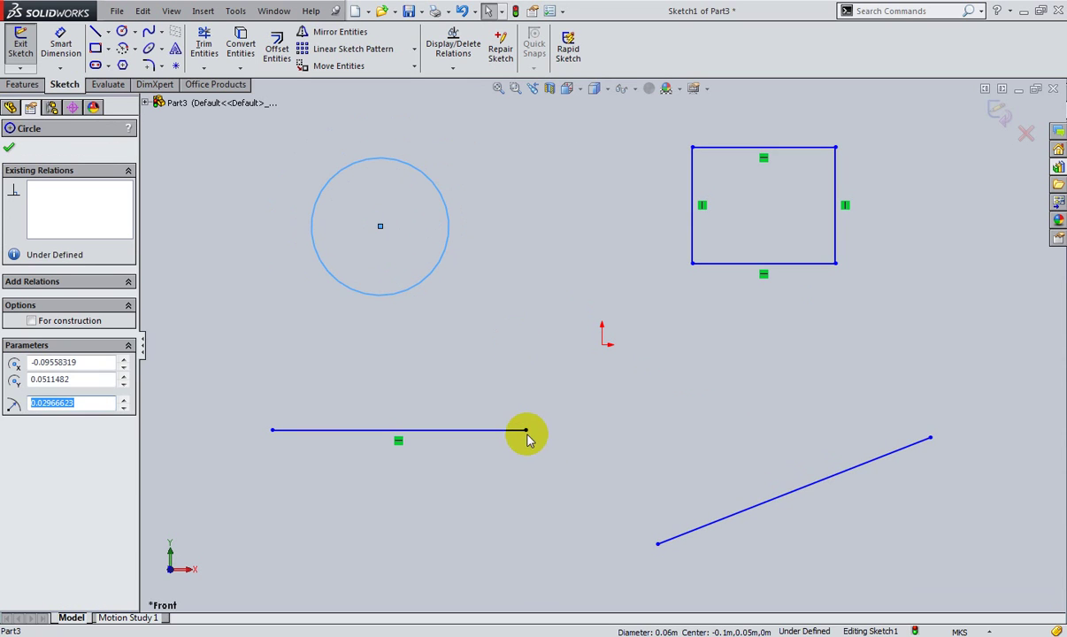
# Nudge the horizontal line's right end up and pull the slanted line's upper end inward
pyautogui.moveTo(525, 431); pyautogui.dragTo(519, 424)
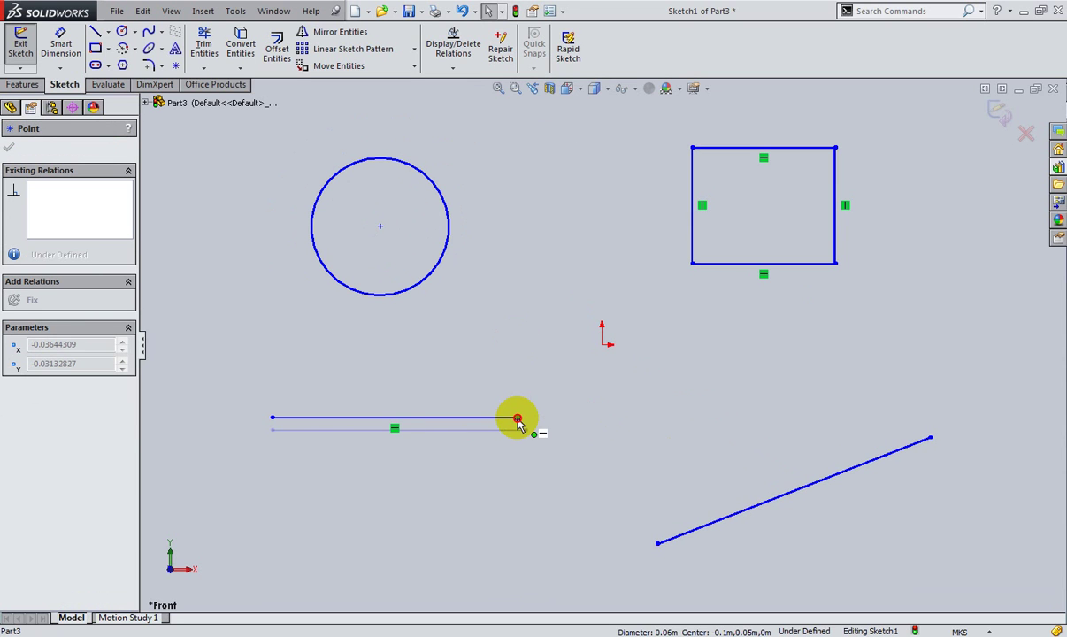
pyautogui.click(517, 271)
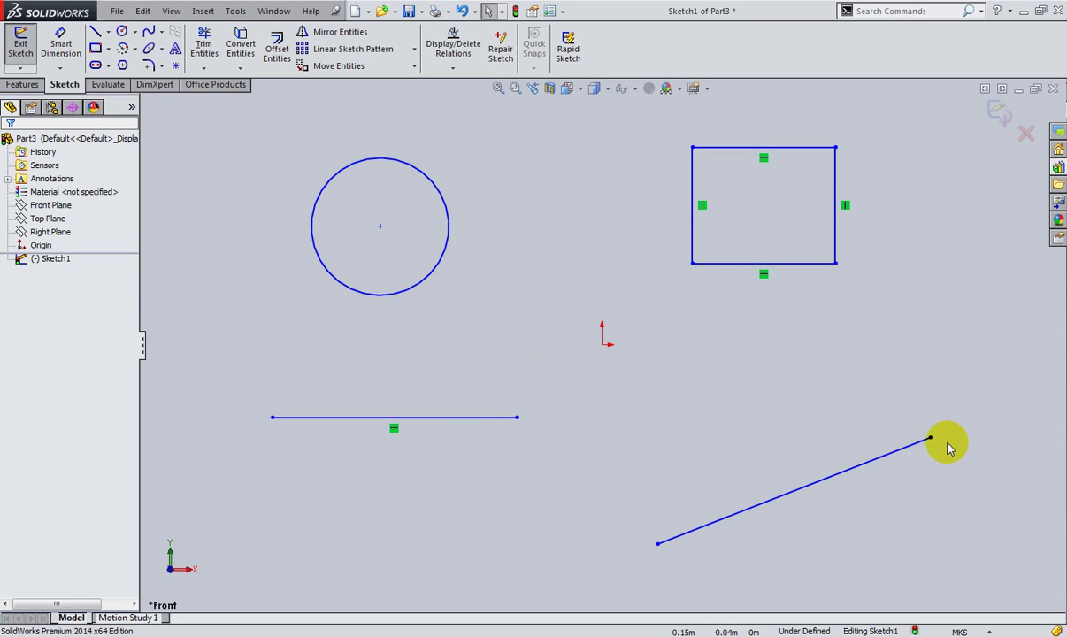
pyautogui.moveTo(931, 437)
pyautogui.mouseDown()
pyautogui.moveTo(894, 439)
pyautogui.moveTo(915, 438)
pyautogui.mouseUp()
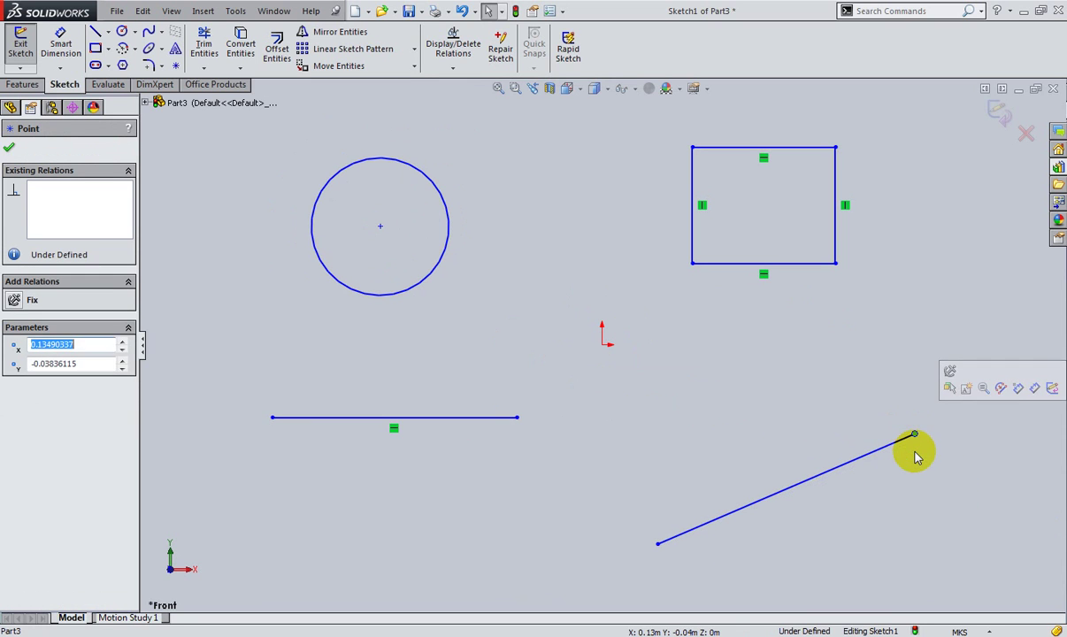
pyautogui.click(539, 356)
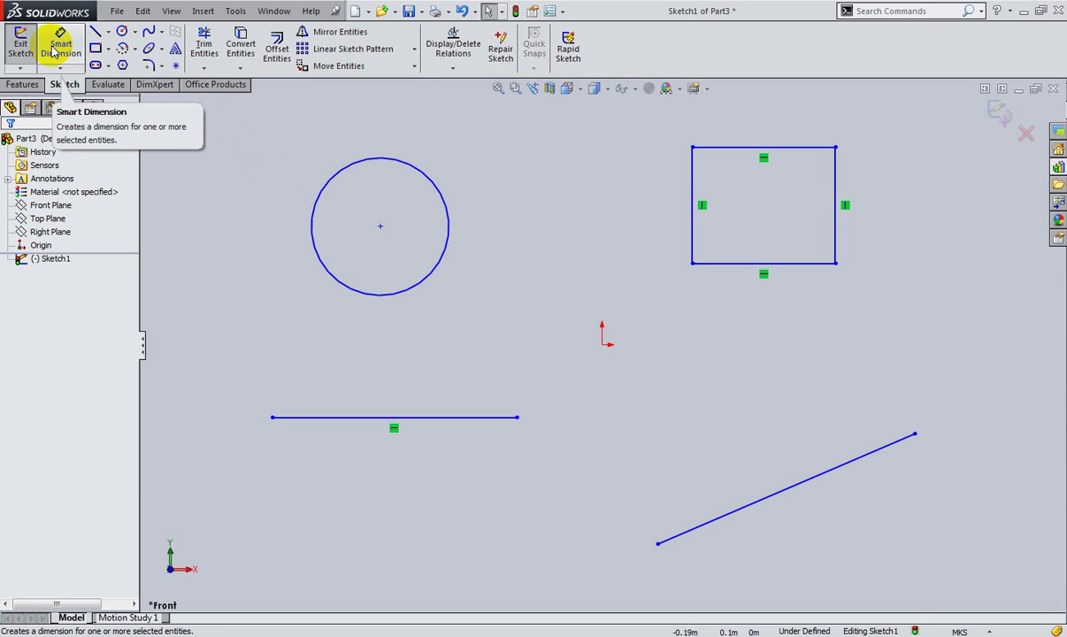
pyautogui.click(53, 51)
pyautogui.click(400, 162)
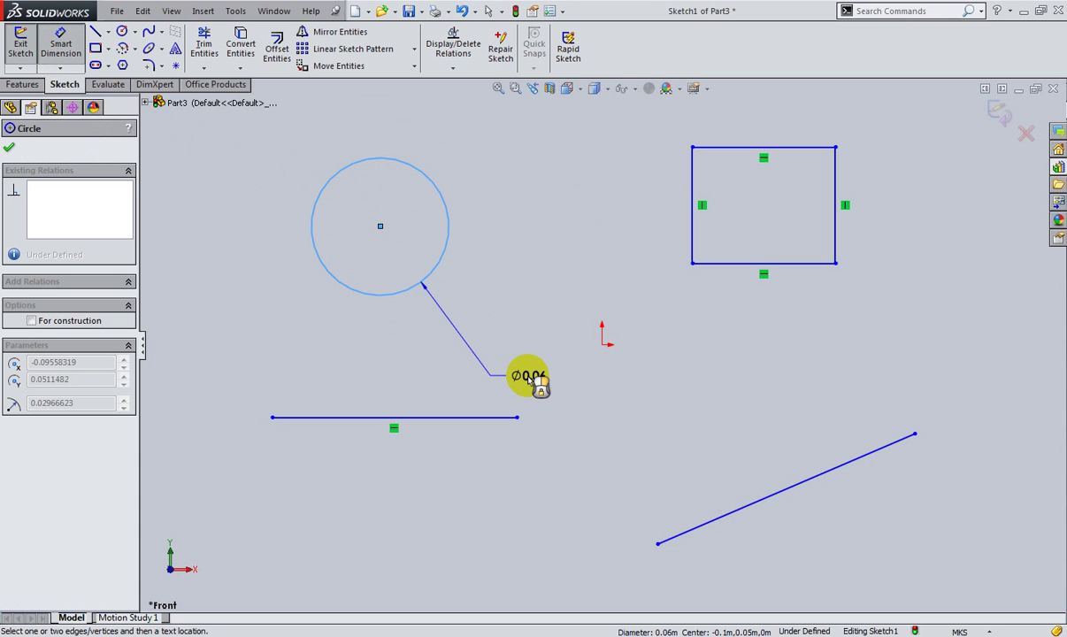
pyautogui.press('Escape')
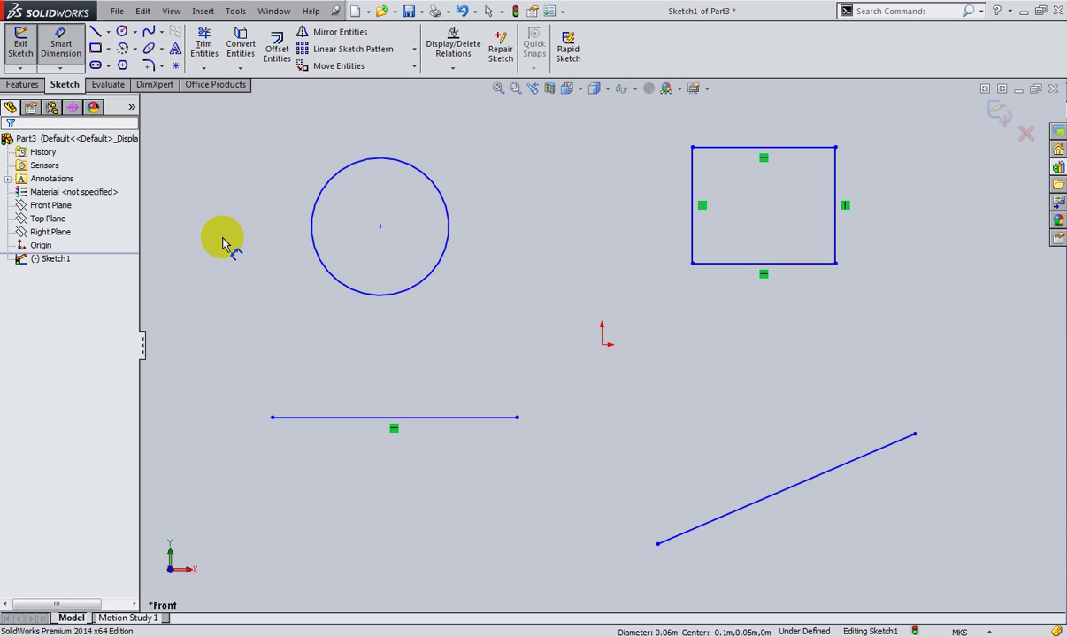
pyautogui.press('s')
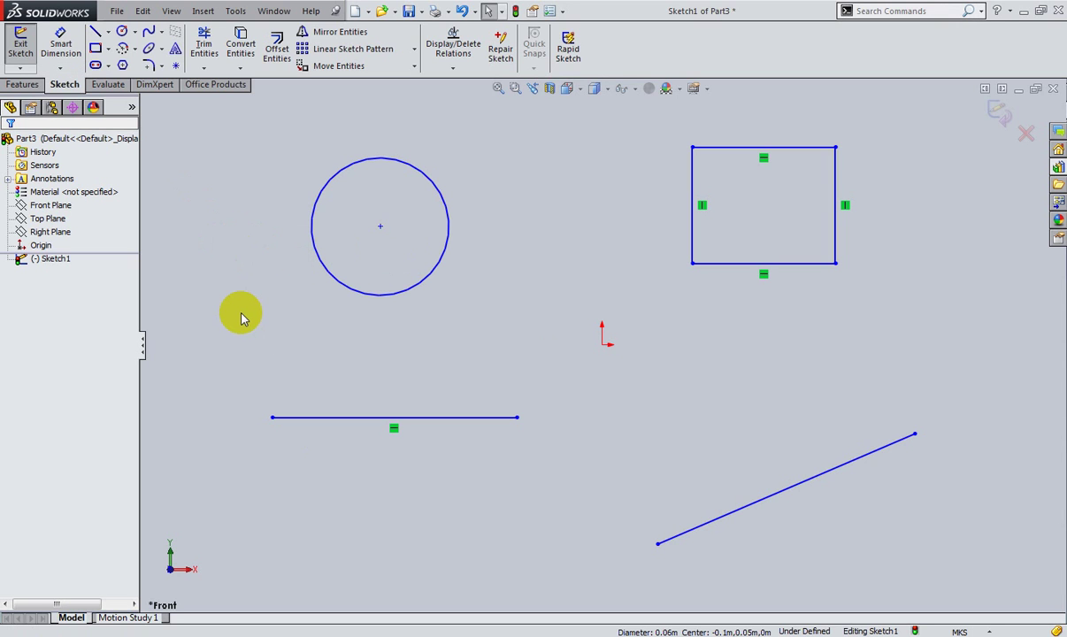
pyautogui.moveTo(243, 329); pyautogui.dragTo(245, 316, button='right')
pyautogui.moveTo(236, 317)
pyautogui.mouseDown(button='right')
pyautogui.moveTo(236, 298)
pyautogui.moveTo(238, 314)
pyautogui.mouseUp(button='right')
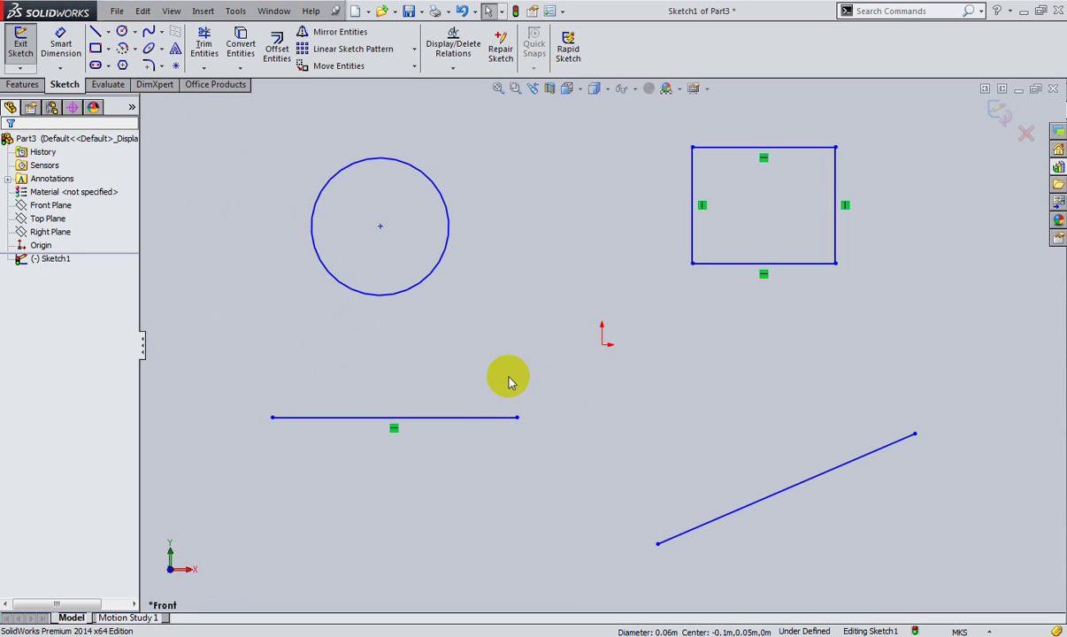
pyautogui.press('s')
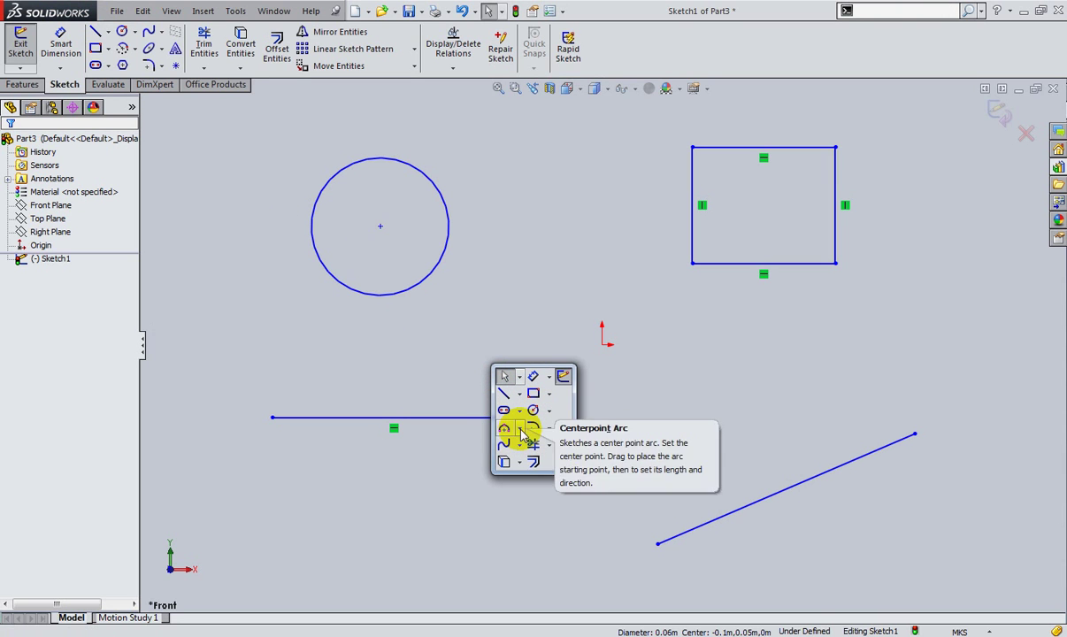
# Switch between the Features and Evaluate tool tabs, ending back on Features
pyautogui.click(24, 84)
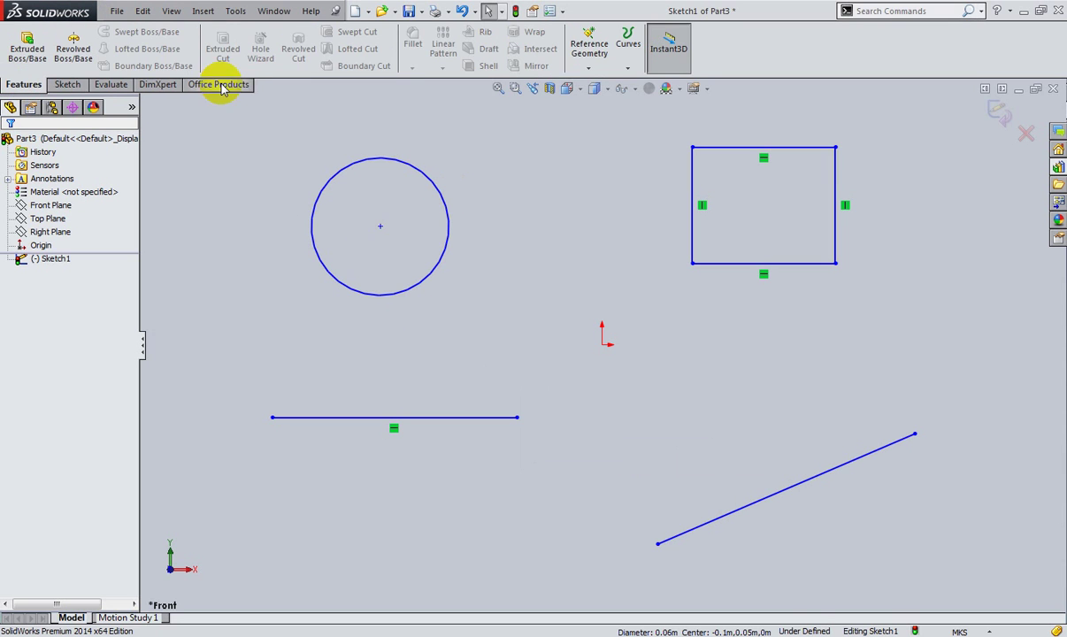
pyautogui.click(109, 84)
pyautogui.click(27, 84)
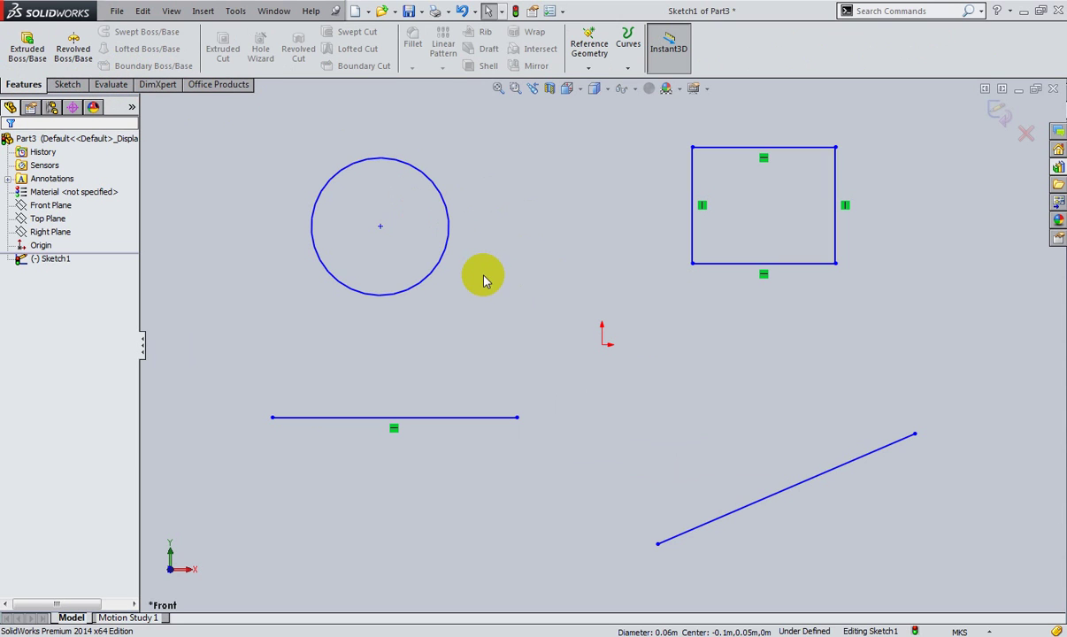
# Dismiss the S shortcut toolbar and activate Smart Dimension with a mouse gesture
pyautogui.press('s')
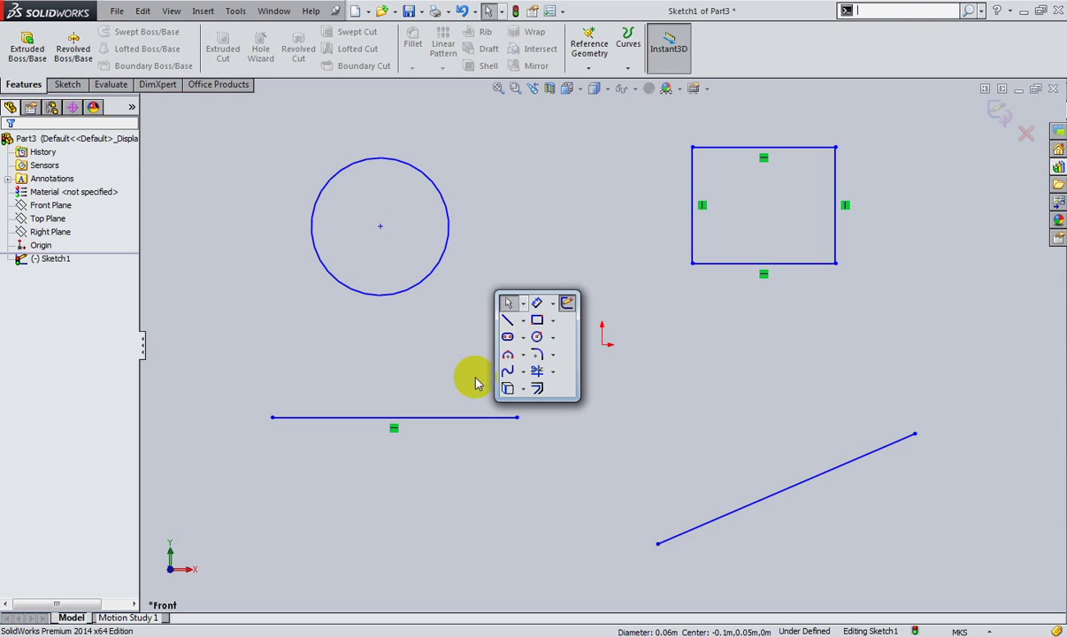
pyautogui.click(518, 221)
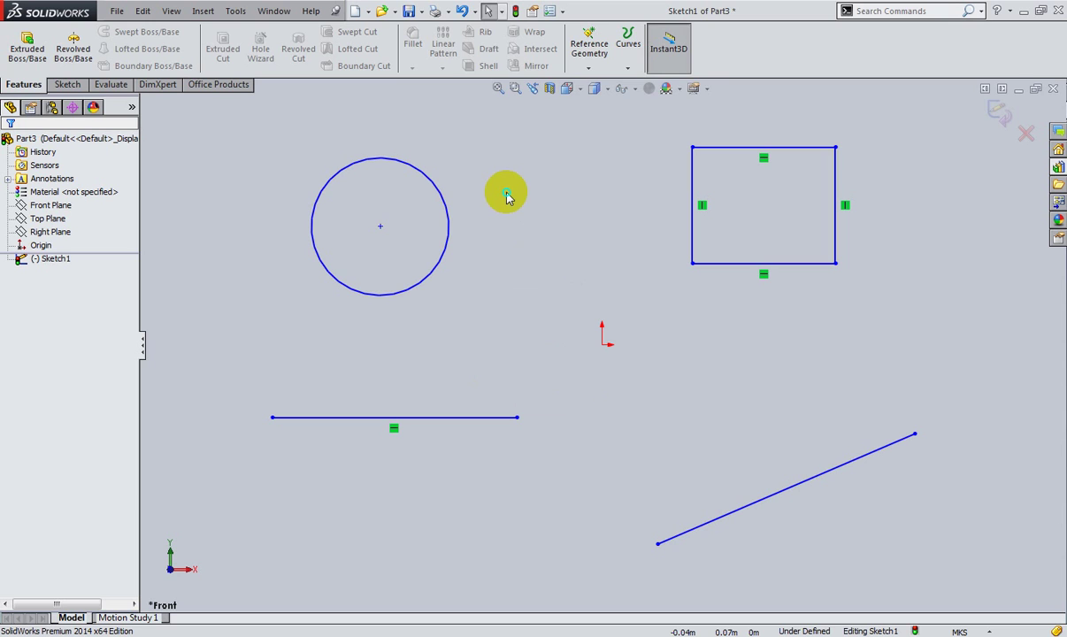
pyautogui.moveTo(506, 196); pyautogui.dragTo(517, 179, button='right')
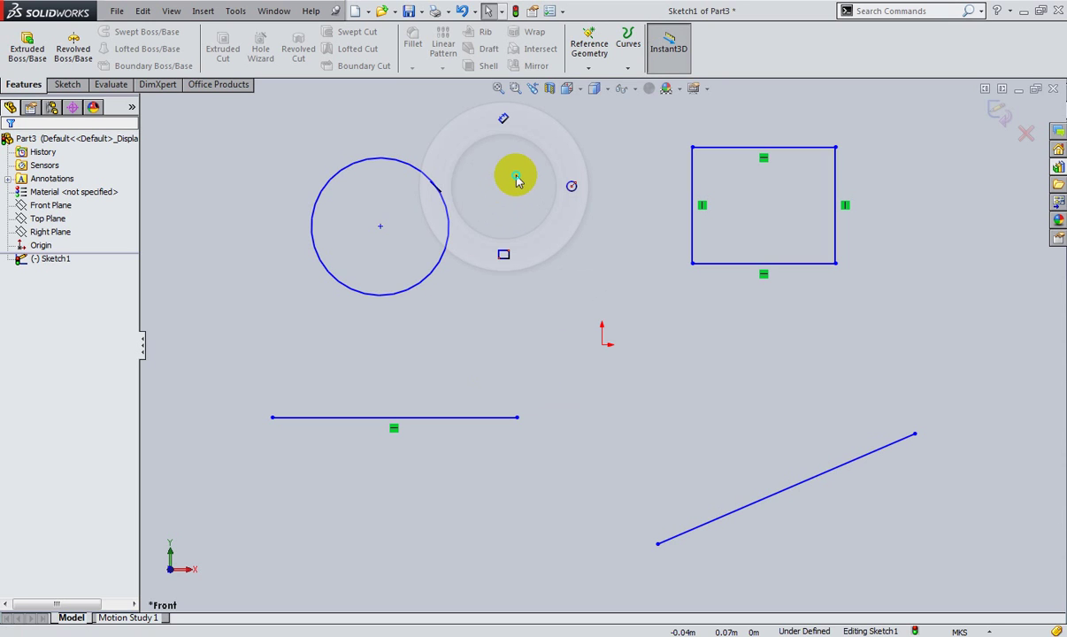
pyautogui.moveTo(518, 179); pyautogui.dragTo(510, 167, button='right')
pyautogui.moveTo(509, 166); pyautogui.dragTo(507, 108, button='right')
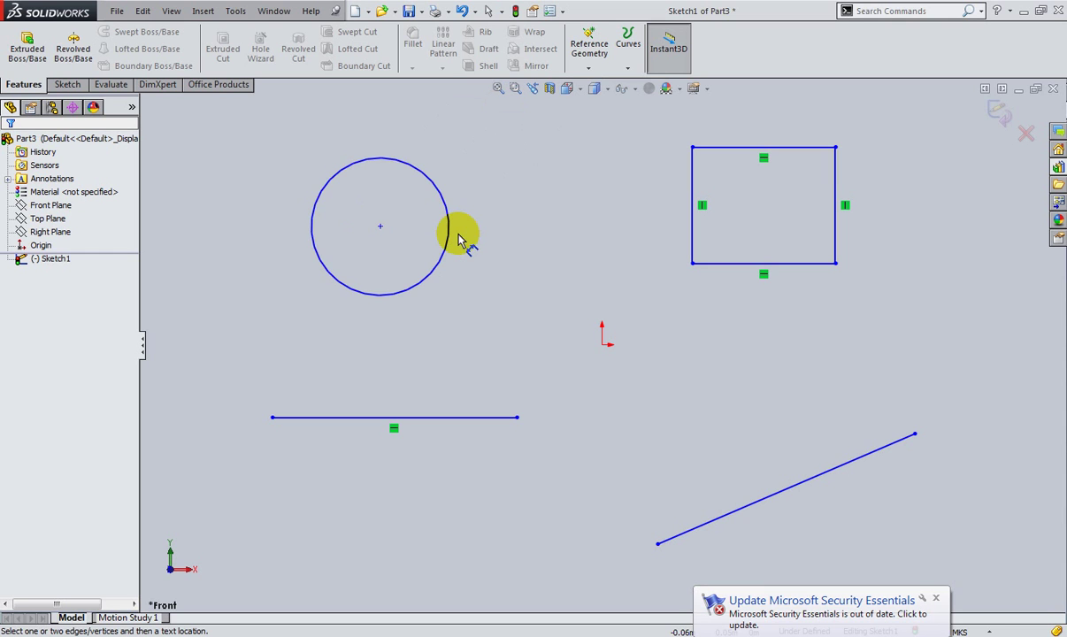
# Cancel a stray line dimension, then dimension the circle's diameter as 1
pyautogui.click(442, 417)
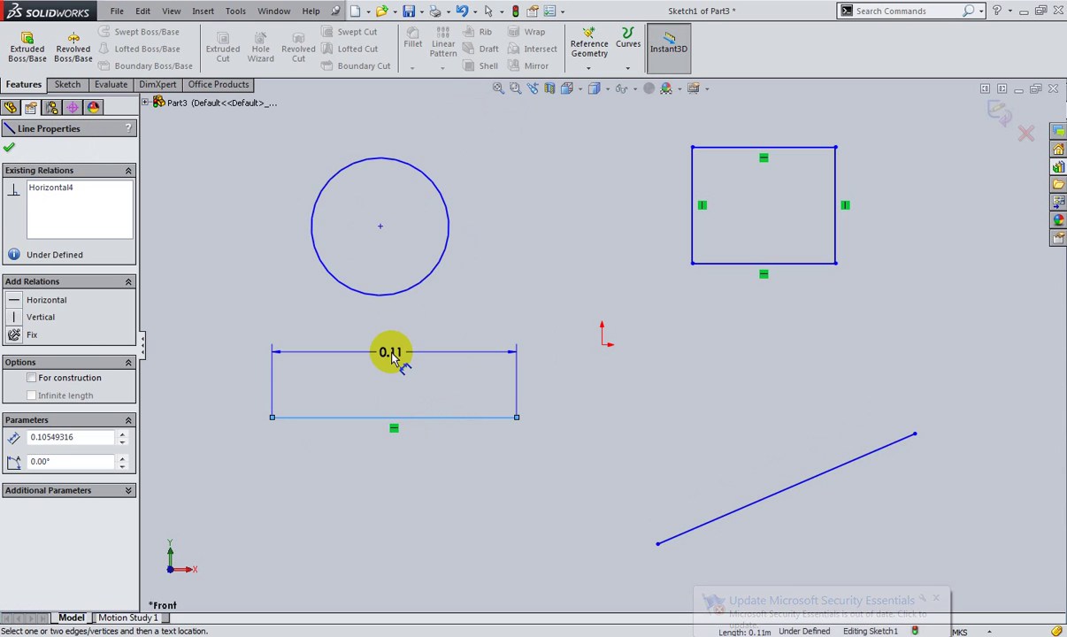
pyautogui.press('Escape')
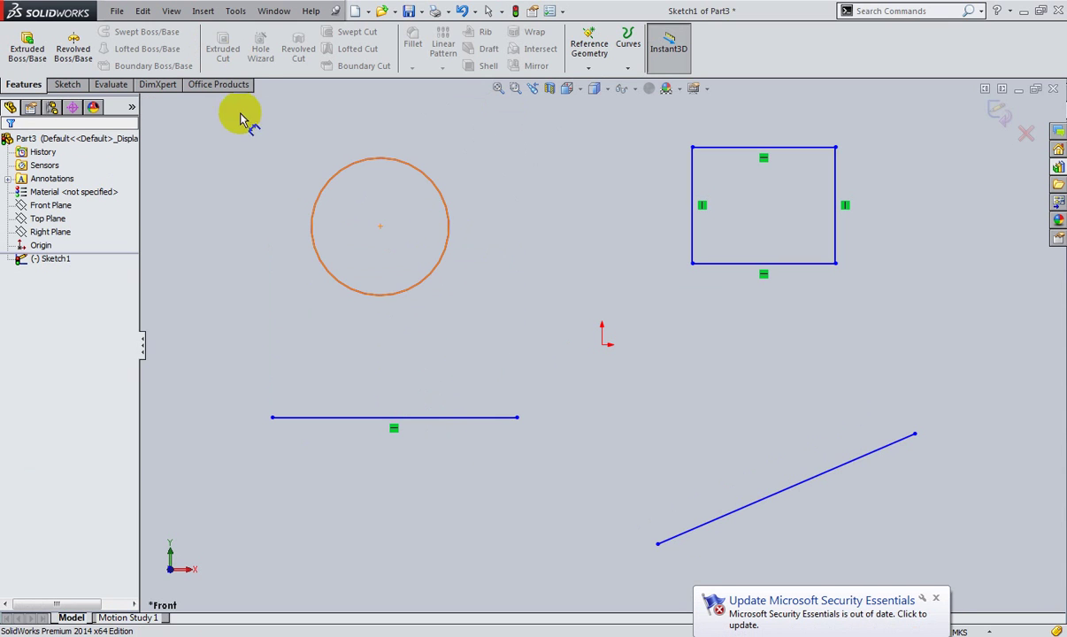
pyautogui.moveTo(256, 203); pyautogui.dragTo(257, 197, button='right')
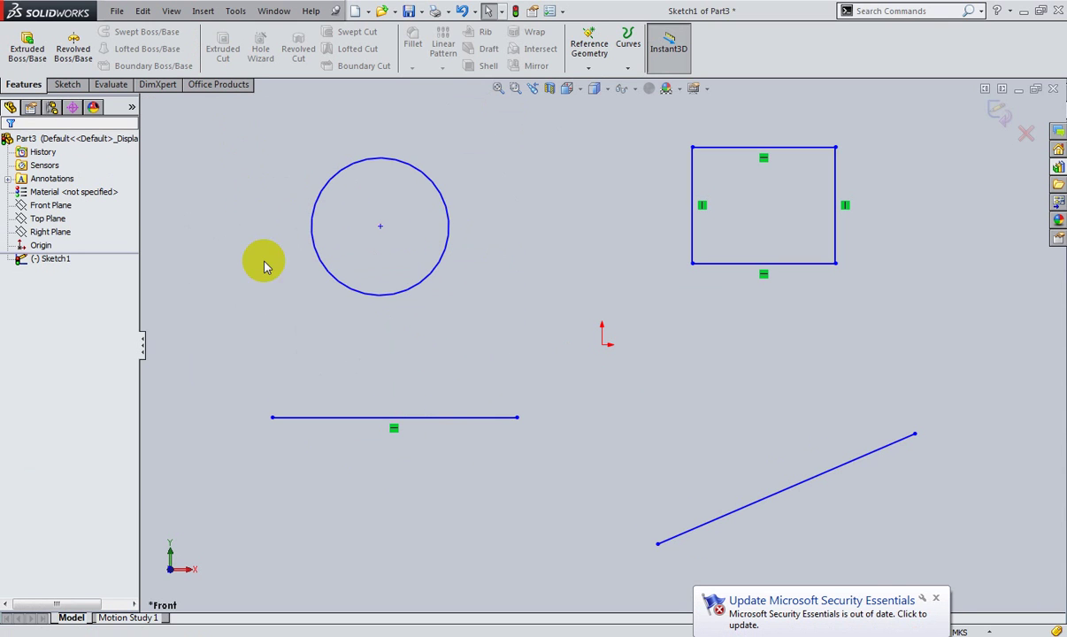
pyautogui.moveTo(264, 267); pyautogui.dragTo(261, 223, button='right')
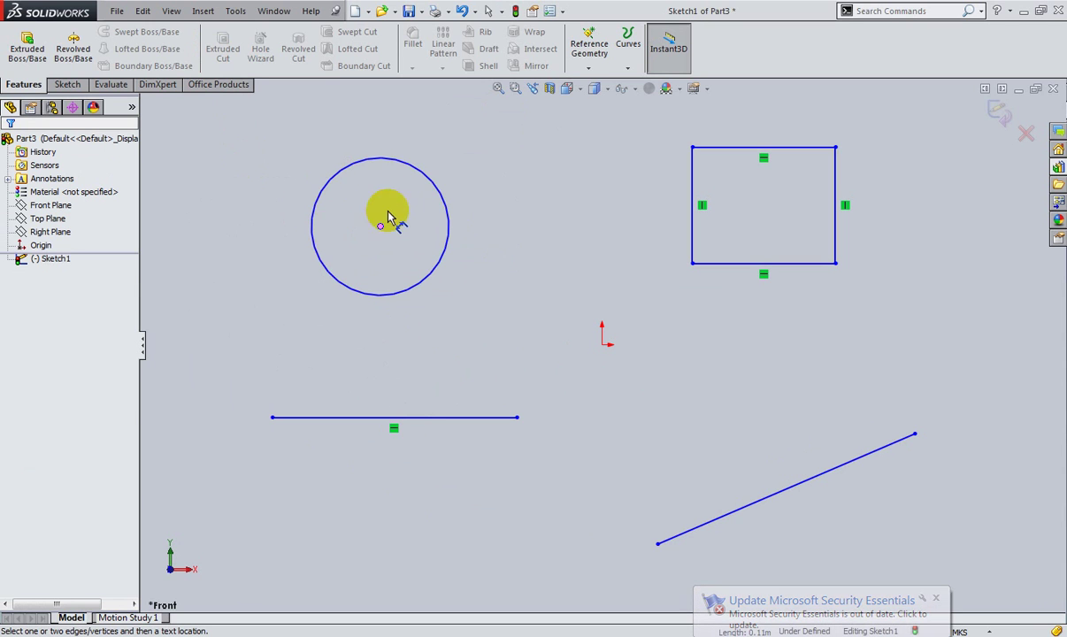
pyautogui.click(416, 175)
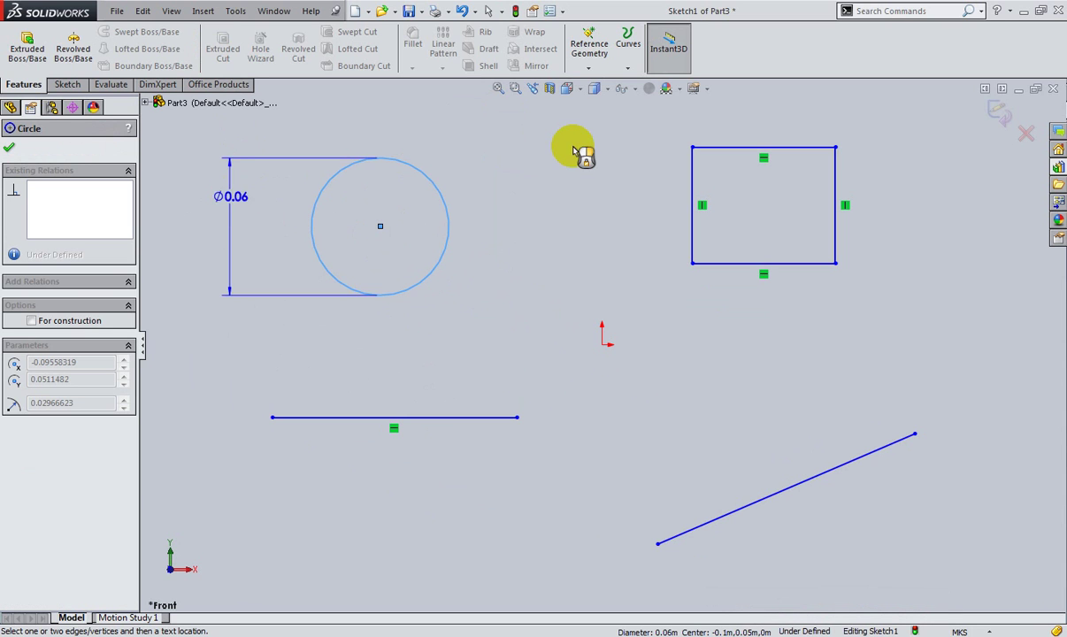
pyautogui.click(531, 337)
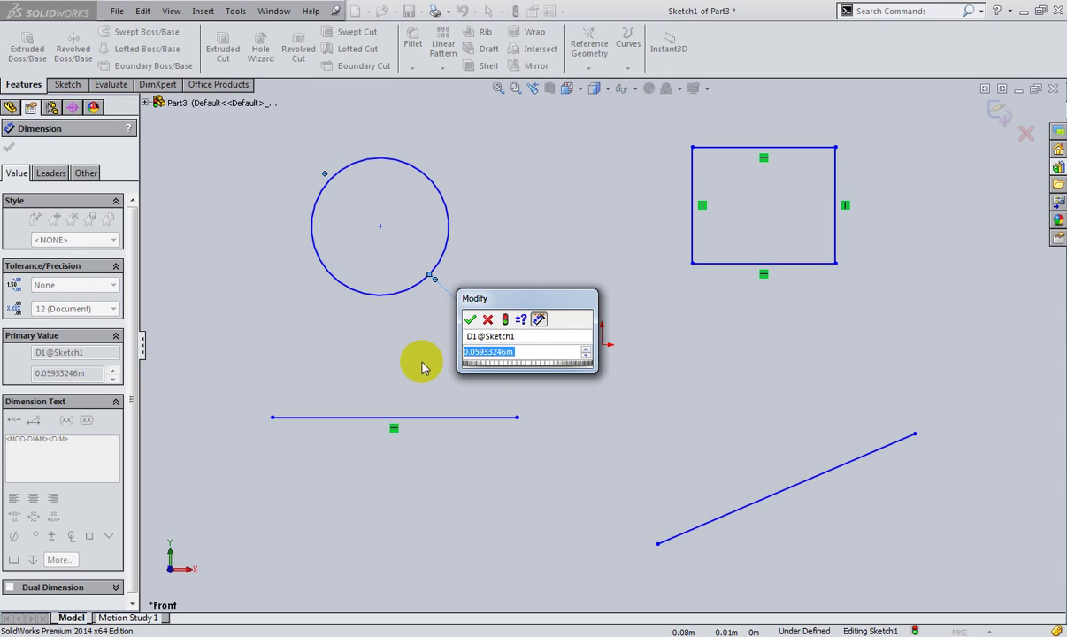
pyautogui.write('1')
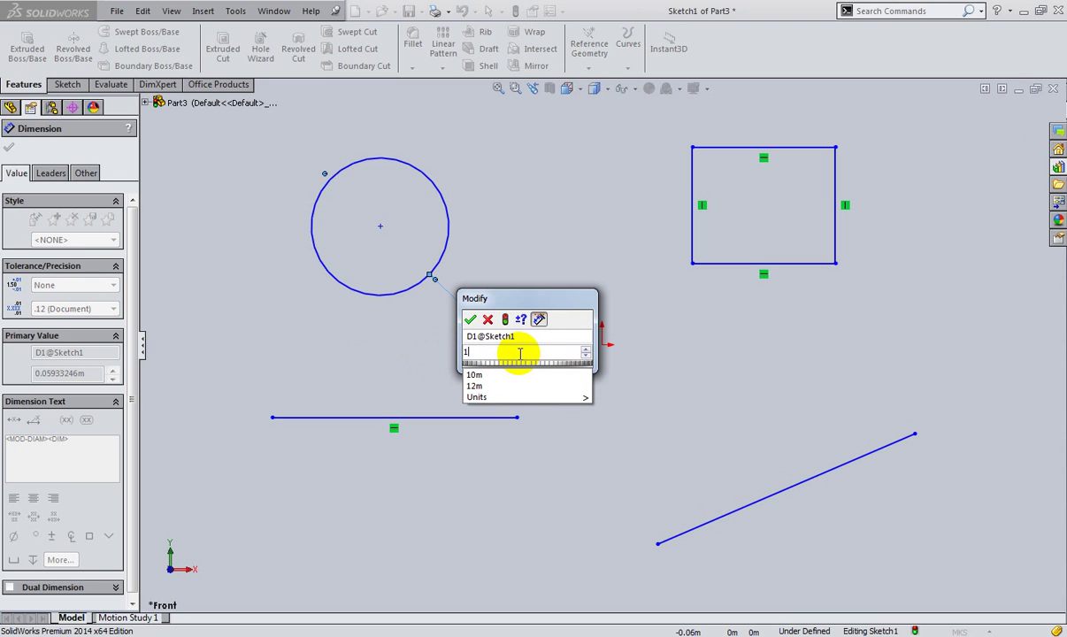
pyautogui.click(474, 326)
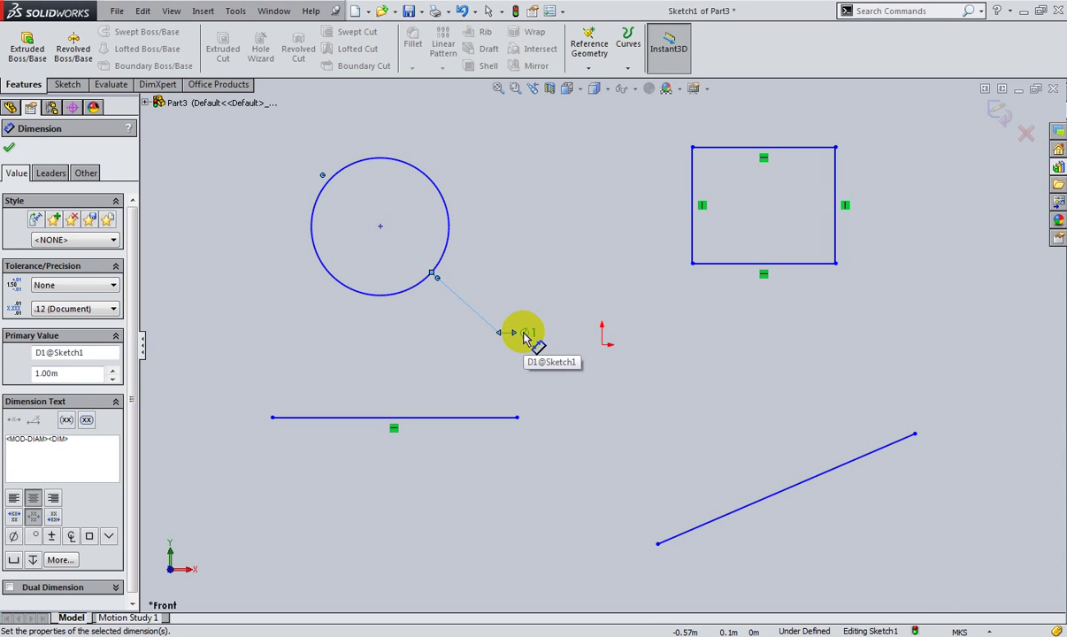
# Edit the circle's diameter dimension from 1 to 2
pyautogui.rightClick(541, 212)
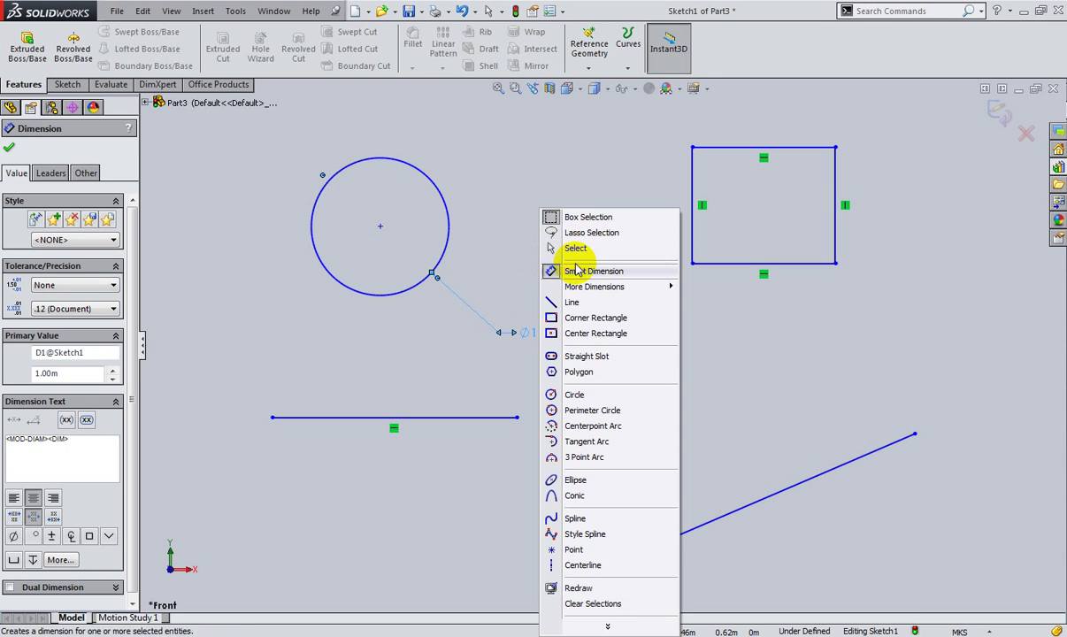
pyautogui.click(575, 249)
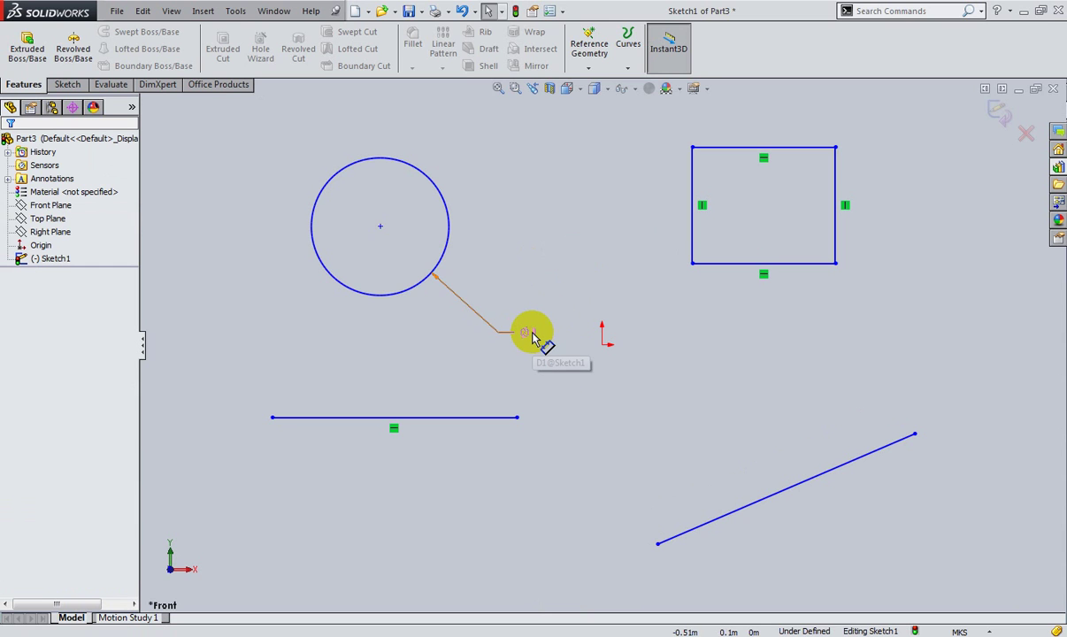
pyautogui.click(532, 332)
pyautogui.doubleClick(532, 333)
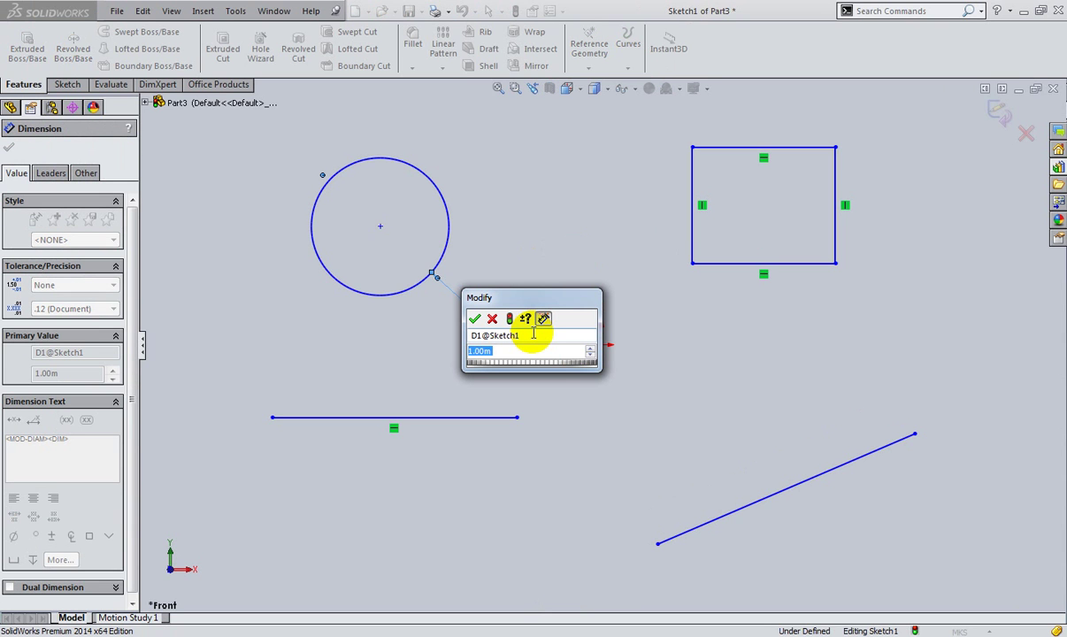
pyautogui.write('2')
pyautogui.click(475, 318)
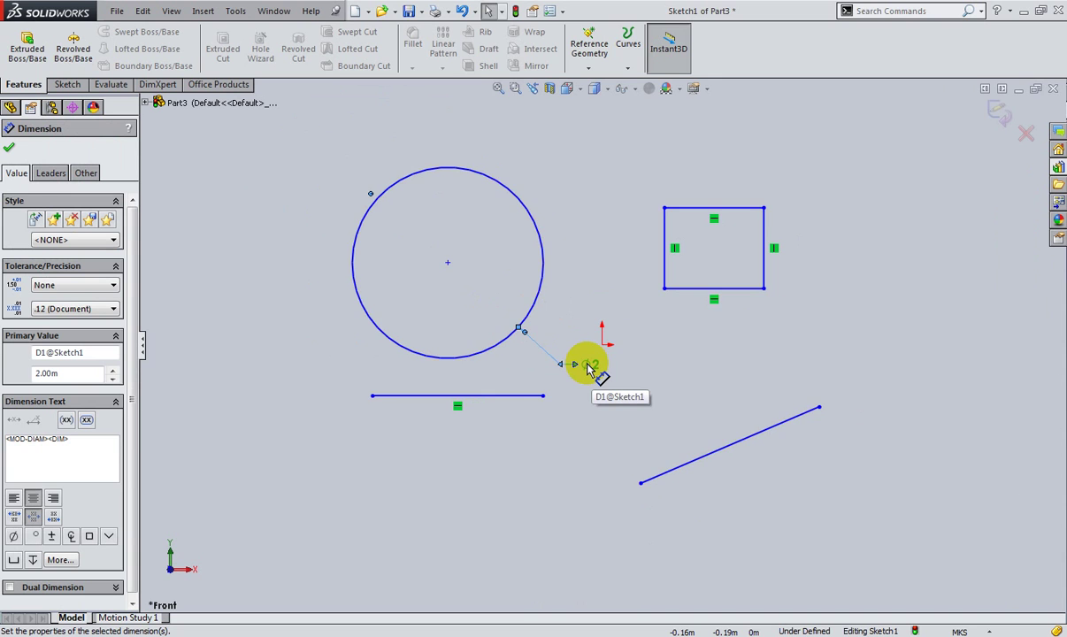
pyautogui.scroll(-3, 583, 362)
pyautogui.scroll(3, 583, 362)
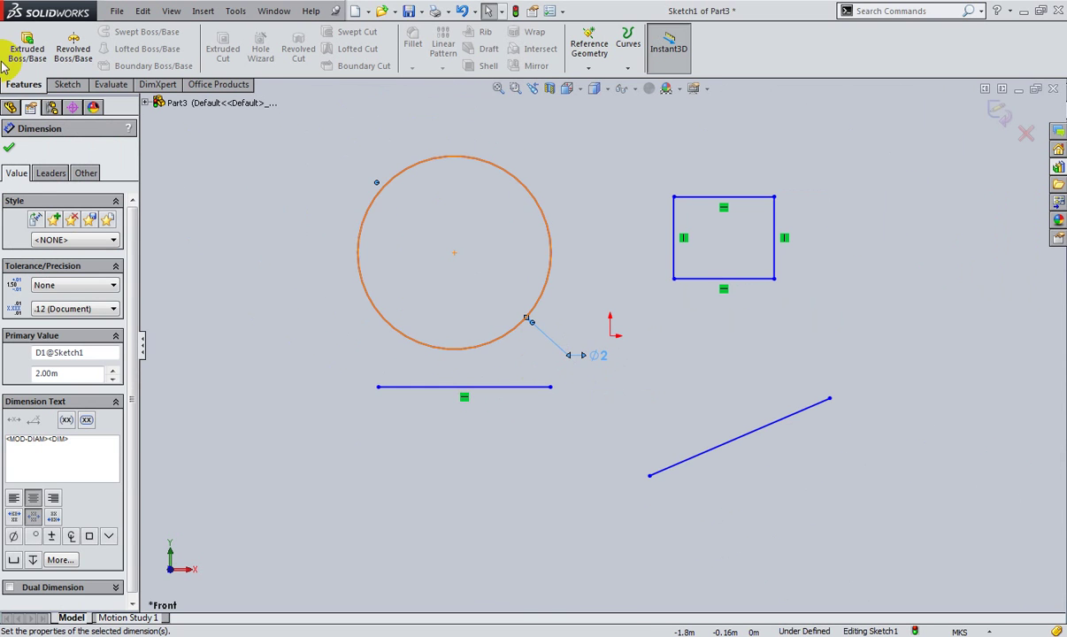
pyautogui.click(8, 147)
pyautogui.rightClick(215, 210)
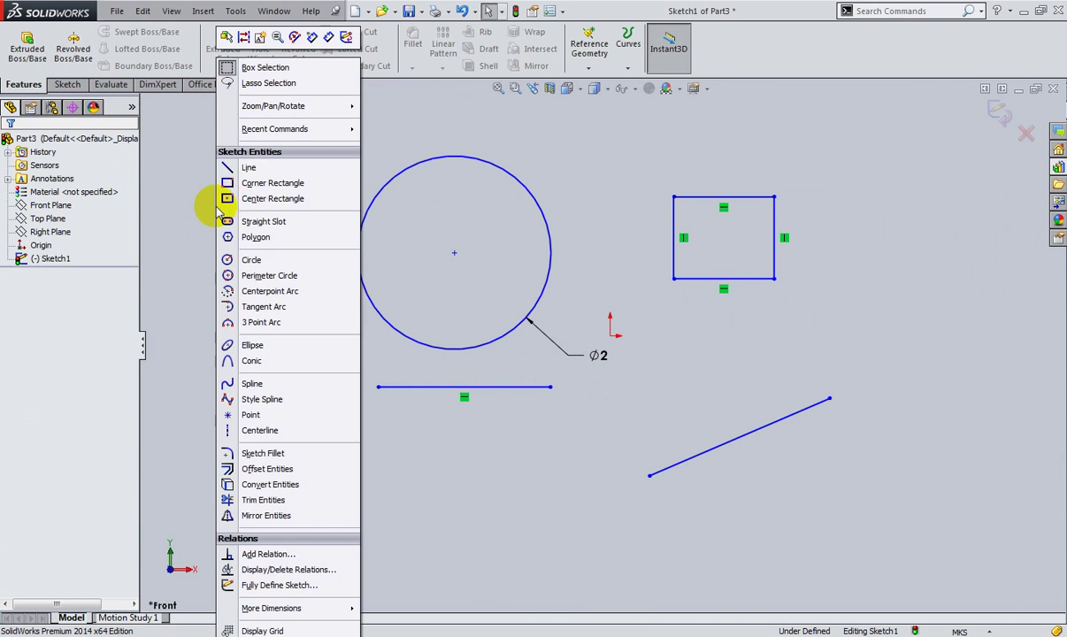
# Dimension the horizontal line at 2, spin it up to 2.19, then select the rectangle's top edge
pyautogui.moveTo(265, 349); pyautogui.dragTo(263, 321, button='right')
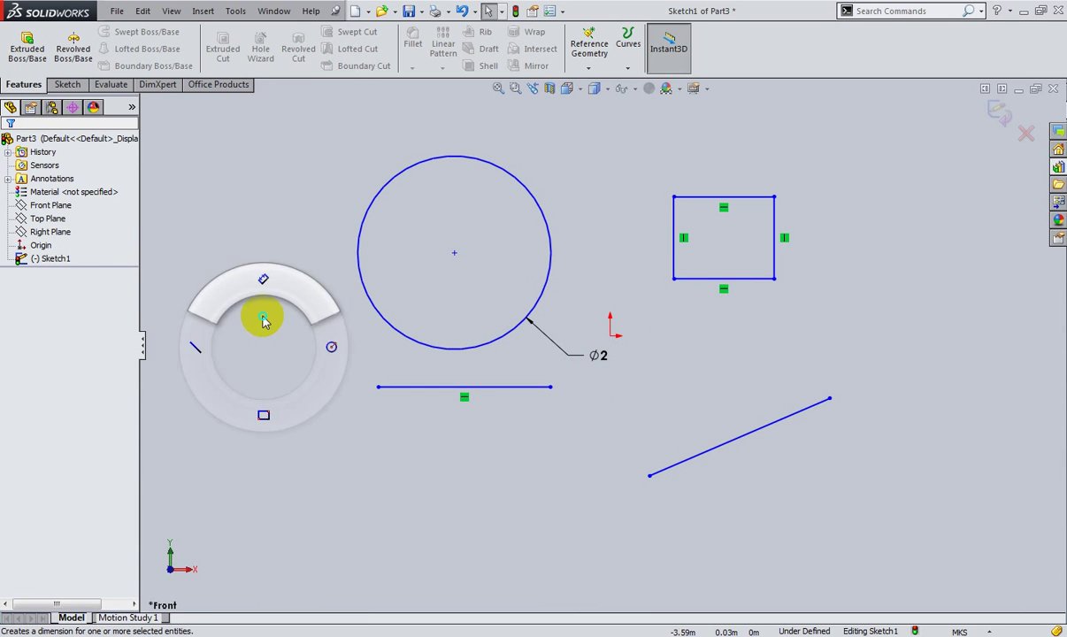
pyautogui.click(431, 387)
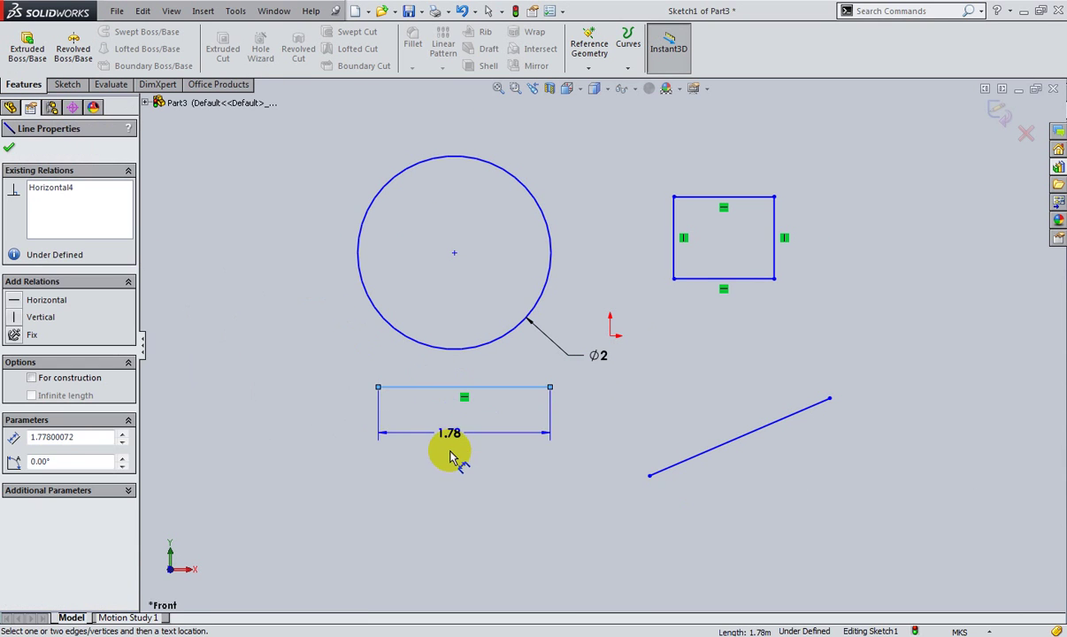
pyautogui.click(469, 447)
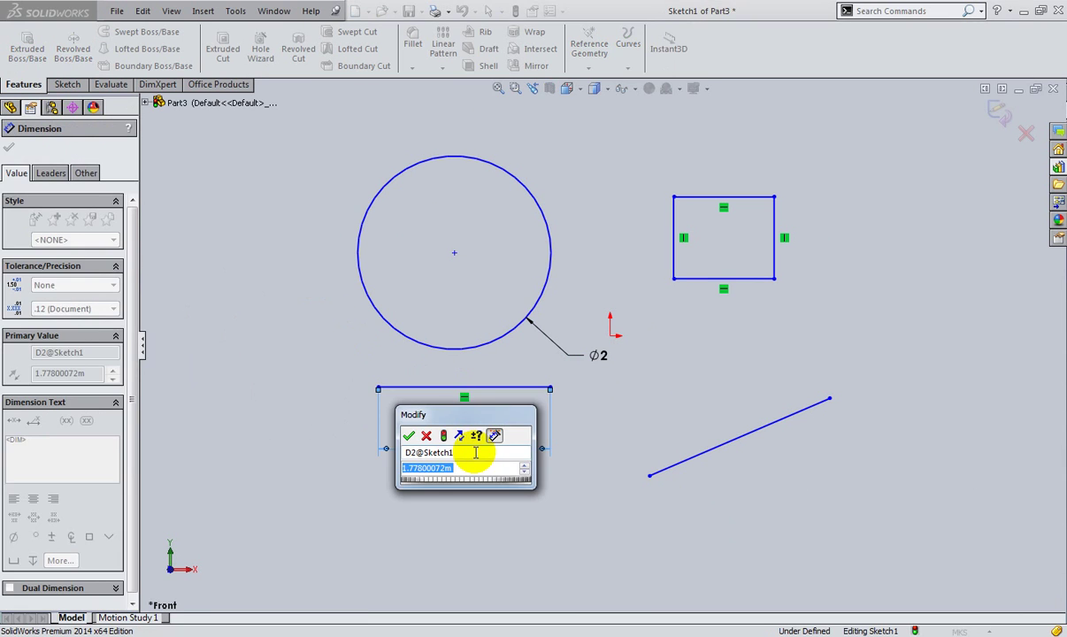
pyautogui.write('2')
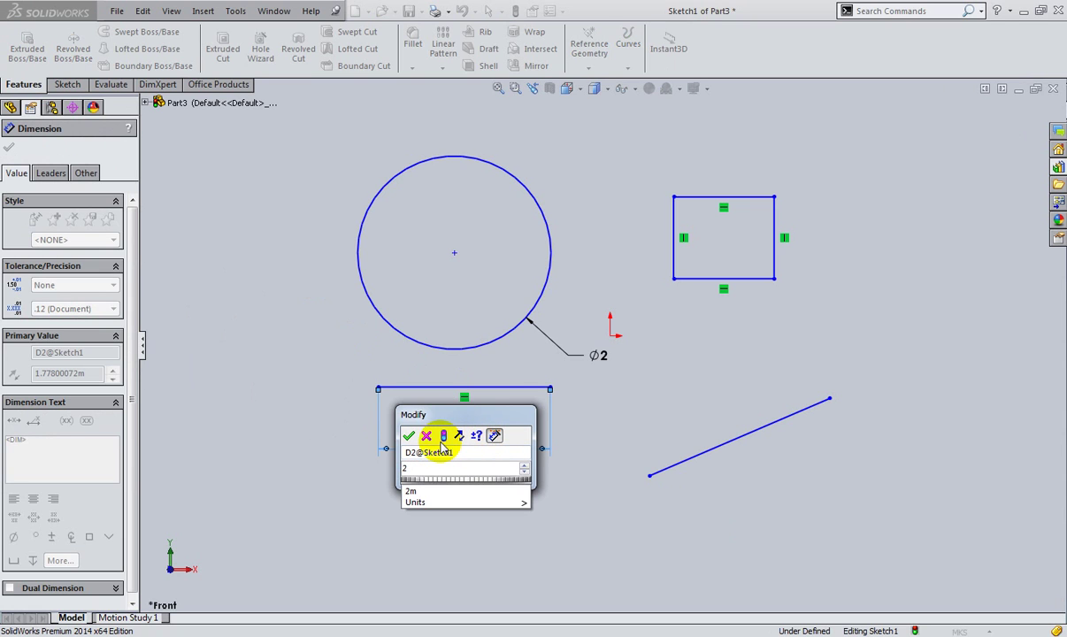
pyautogui.click(523, 467)
pyautogui.click(523, 465)
pyautogui.click(522, 466)
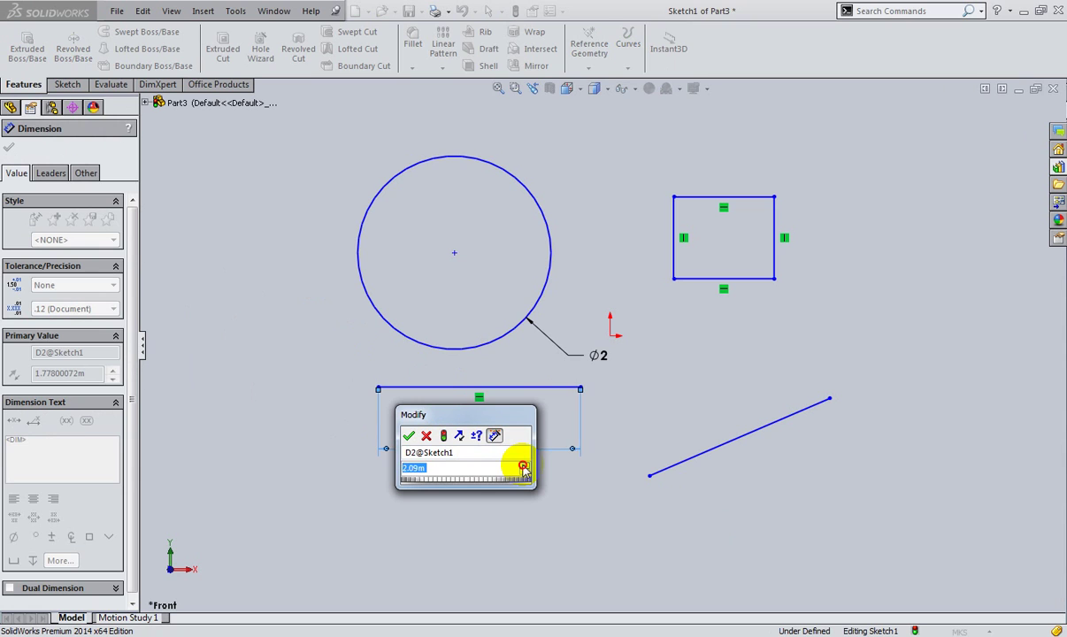
pyautogui.click(523, 467)
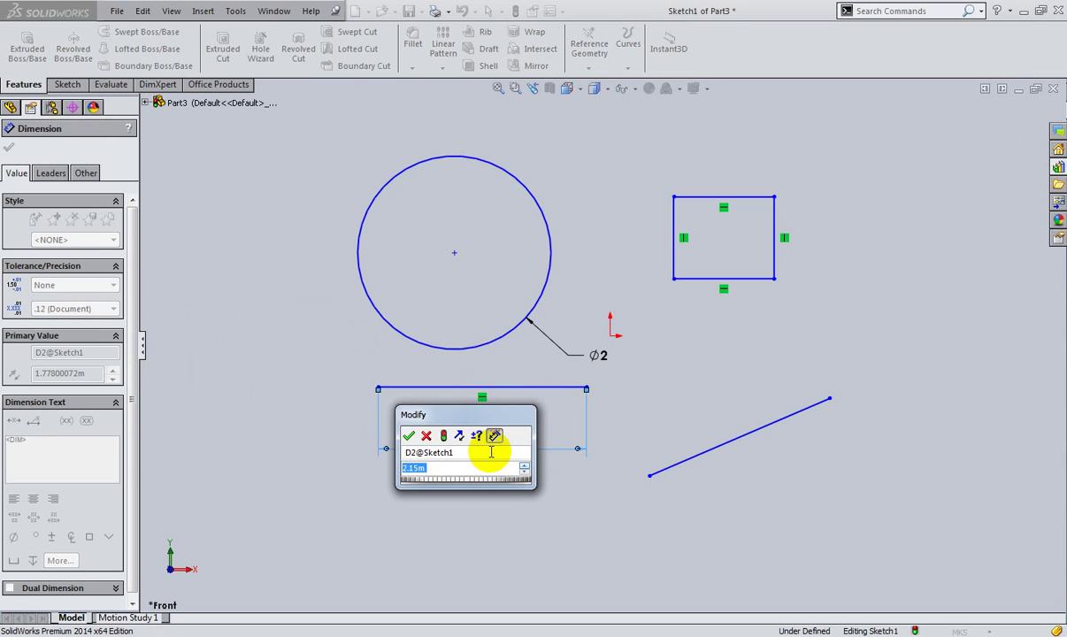
pyautogui.click(523, 466)
pyautogui.click(523, 466)
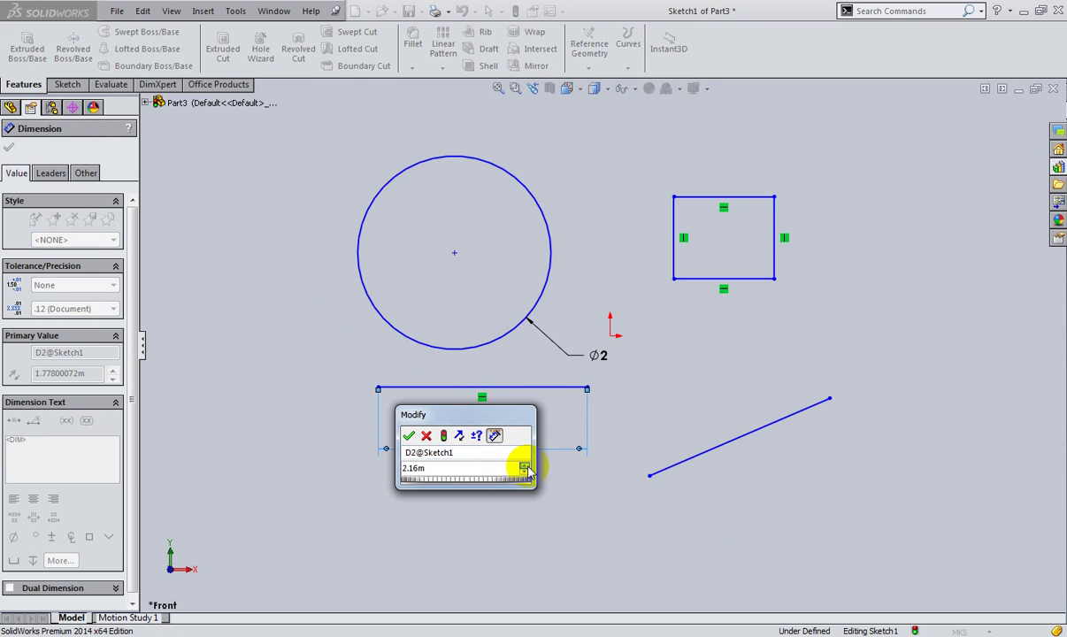
pyautogui.click(523, 466)
pyautogui.click(523, 467)
pyautogui.click(523, 466)
pyautogui.click(409, 435)
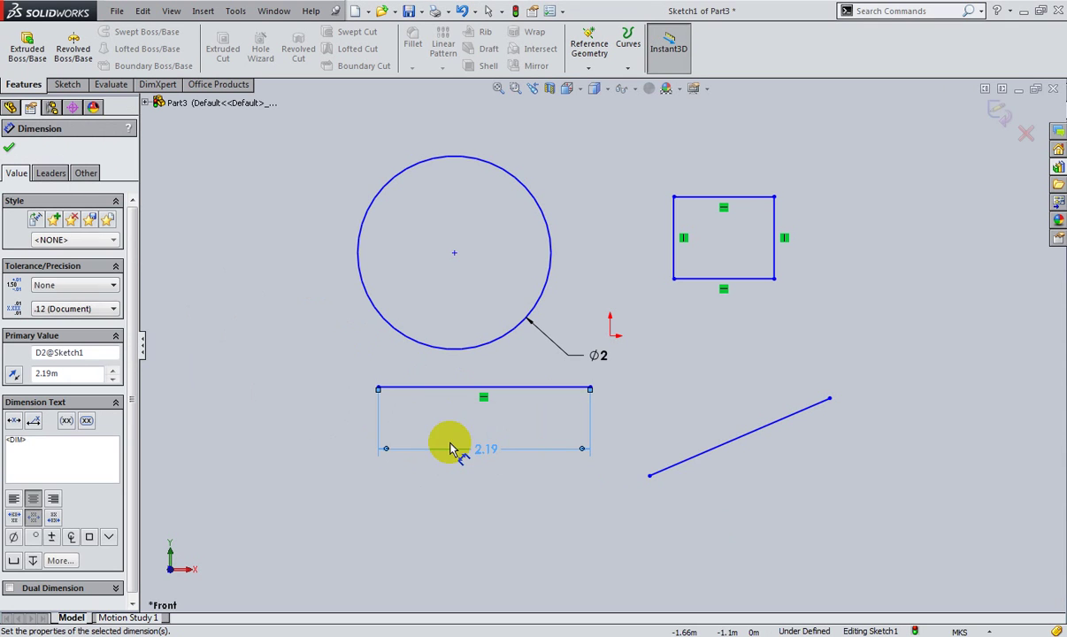
pyautogui.click(725, 197)
# Place the rectangle's width dimension above it and set it to 2
pyautogui.click(727, 162)
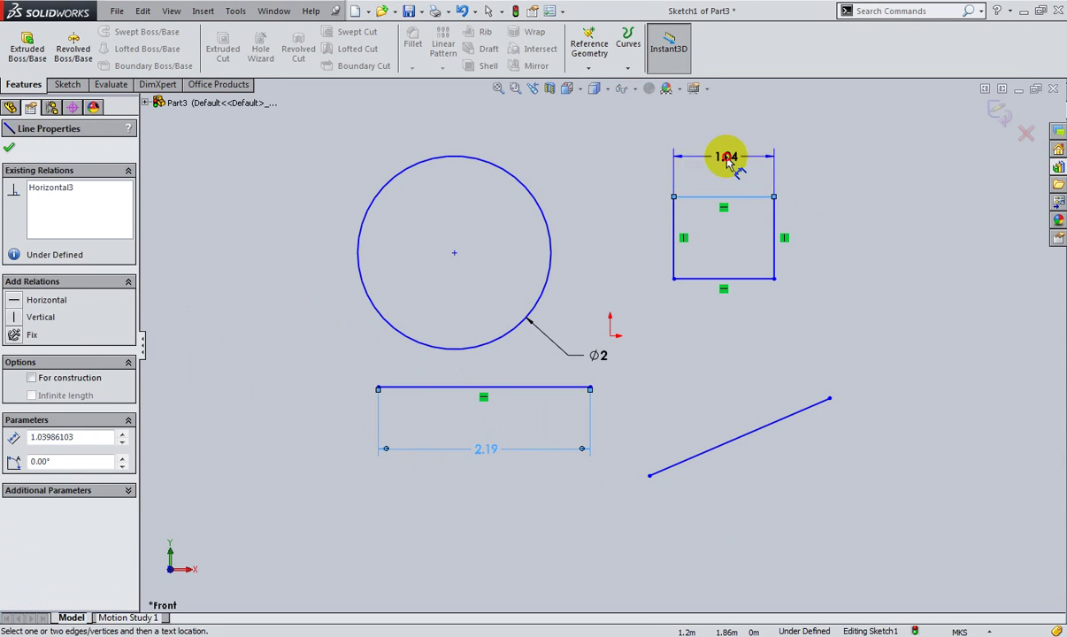
pyautogui.write('2')
pyautogui.press('Return')
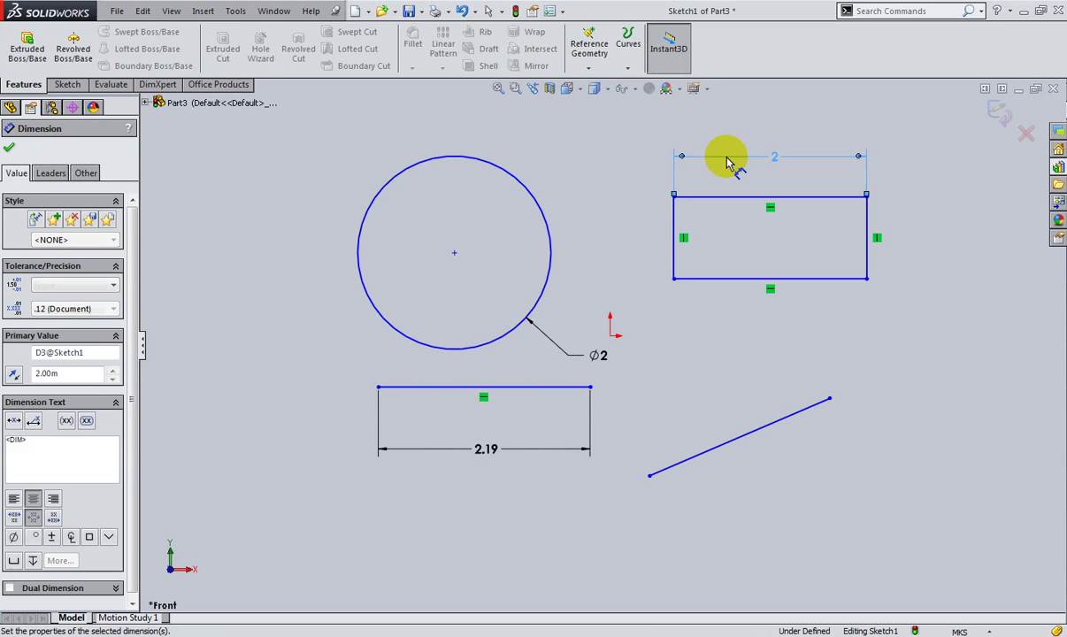
# Add a height dimension on the rectangle's right edge, then cancel and delete it
pyautogui.click(874, 237)
pyautogui.click(924, 234)
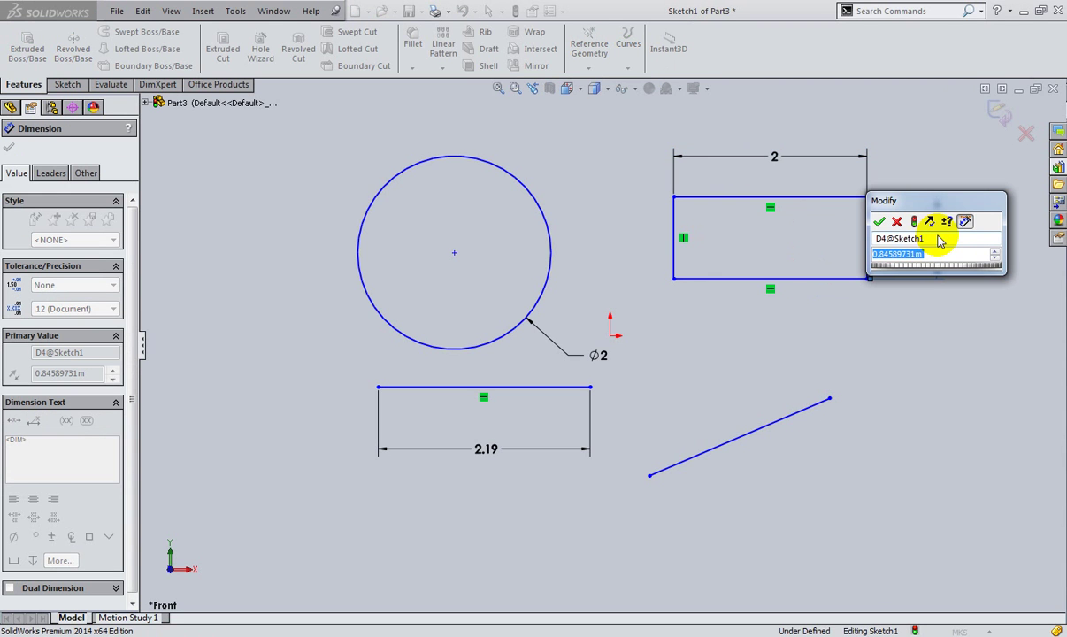
pyautogui.write('1')
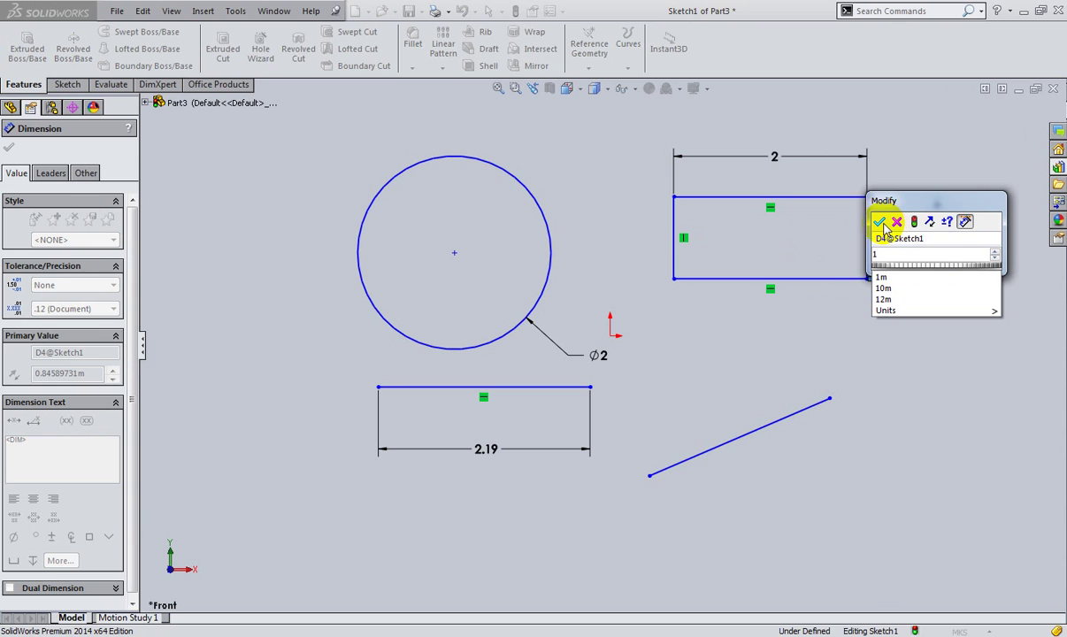
pyautogui.press('Escape')
pyautogui.press('Escape')
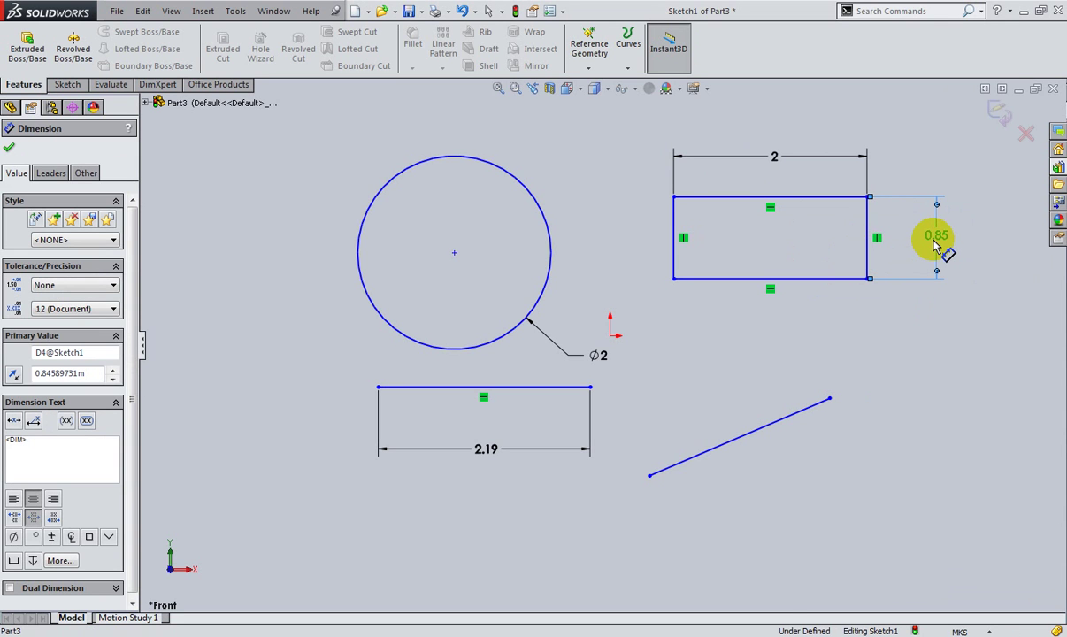
pyautogui.press('Delete')
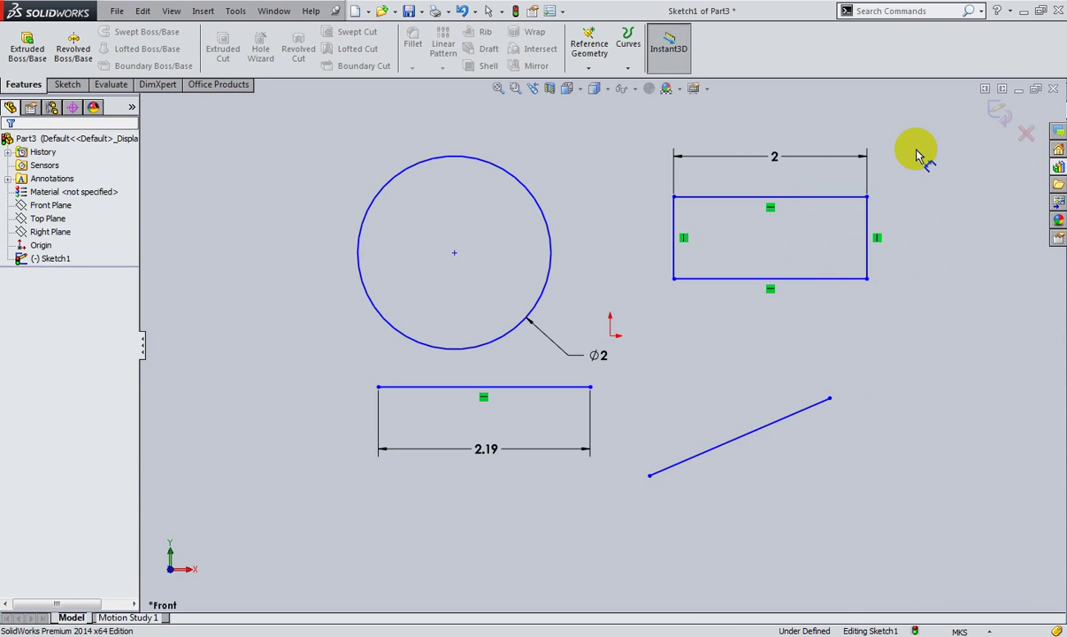
# Dimension the rectangle's right edge and adjust the thumbwheel to a 1.69 height
pyautogui.click(867, 220)
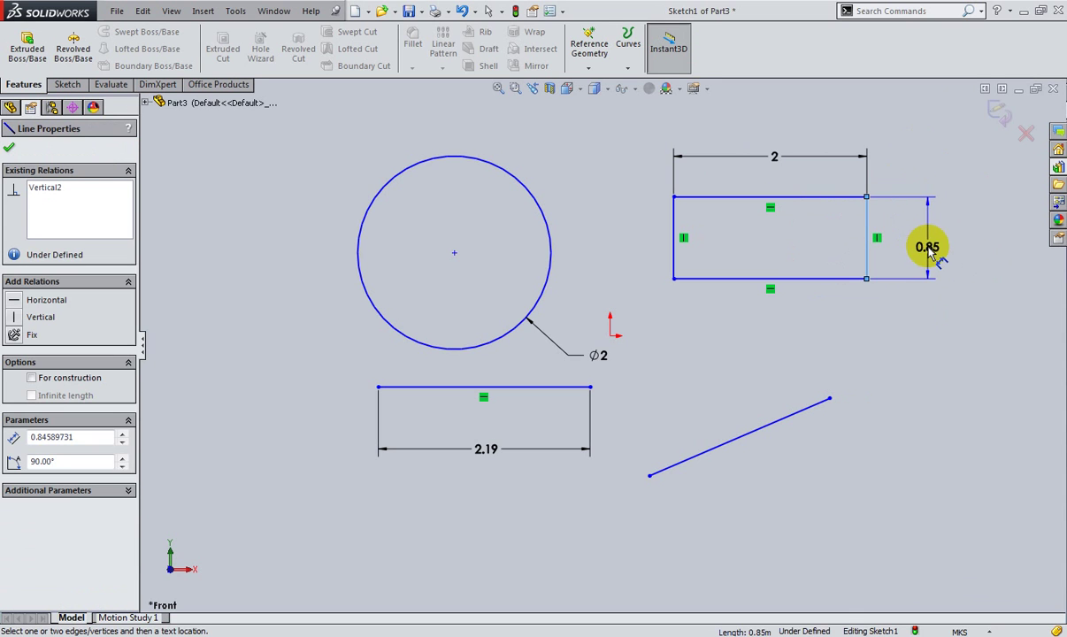
pyautogui.click(929, 253)
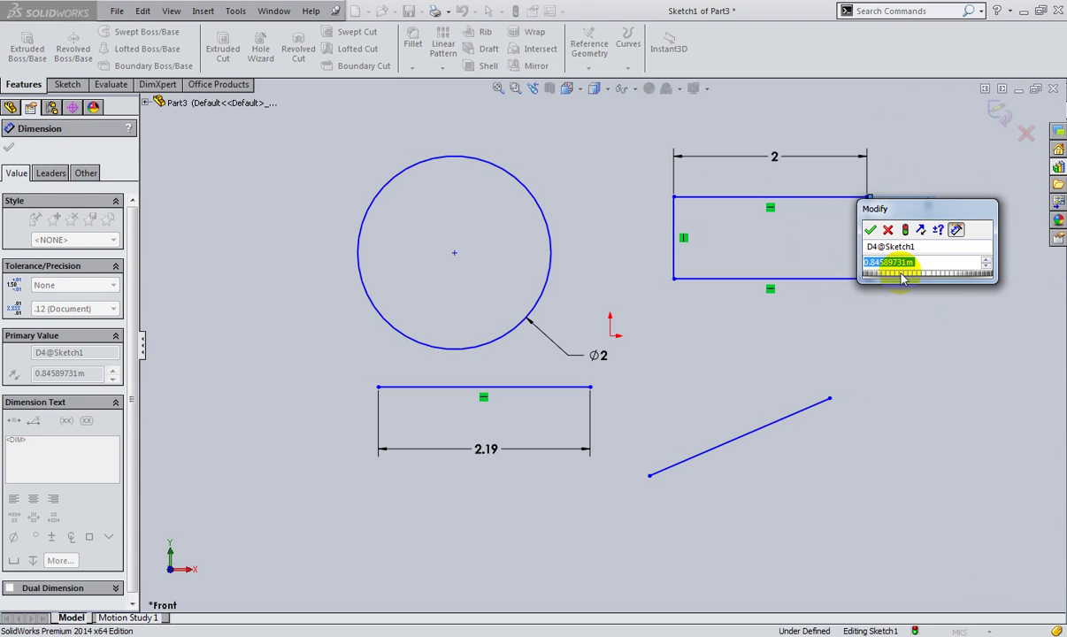
pyautogui.moveTo(901, 277); pyautogui.dragTo(874, 275)
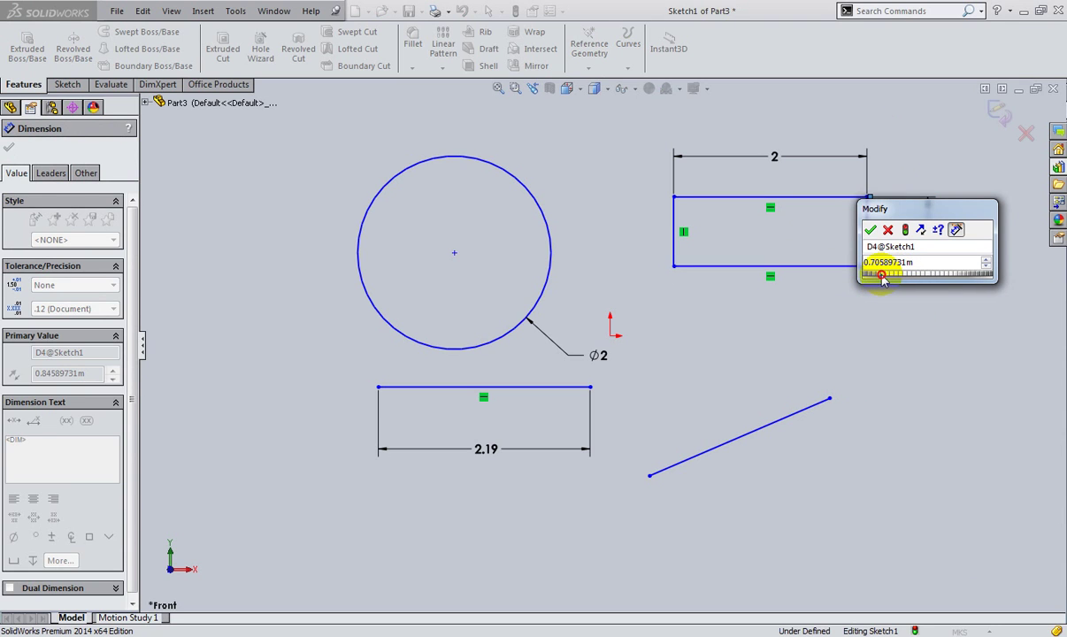
pyautogui.moveTo(874, 275); pyautogui.dragTo(954, 281)
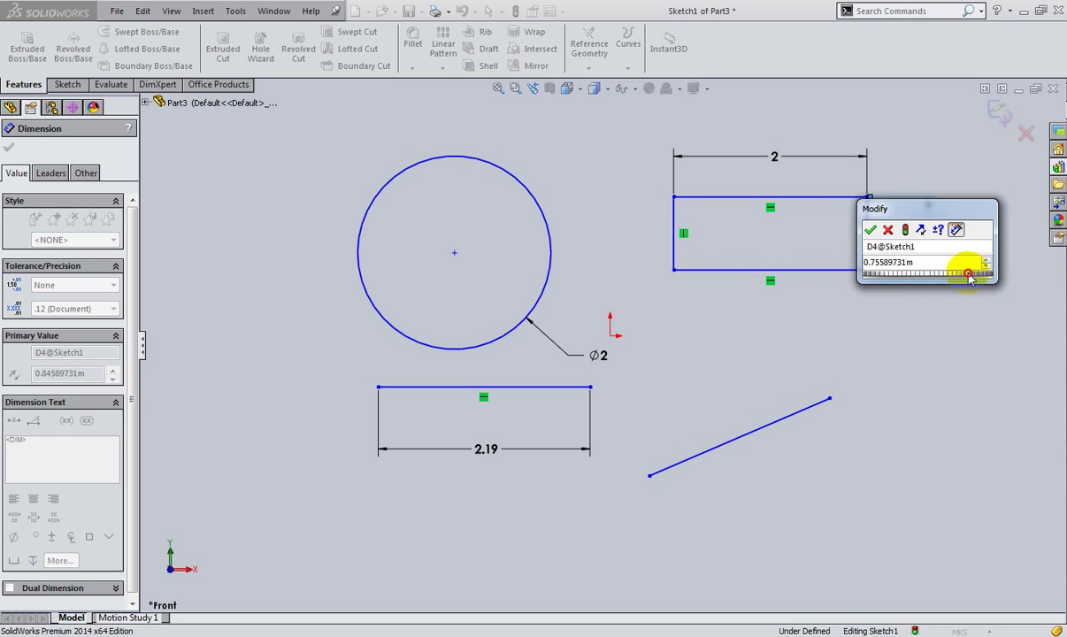
pyautogui.moveTo(905, 277); pyautogui.dragTo(958, 274)
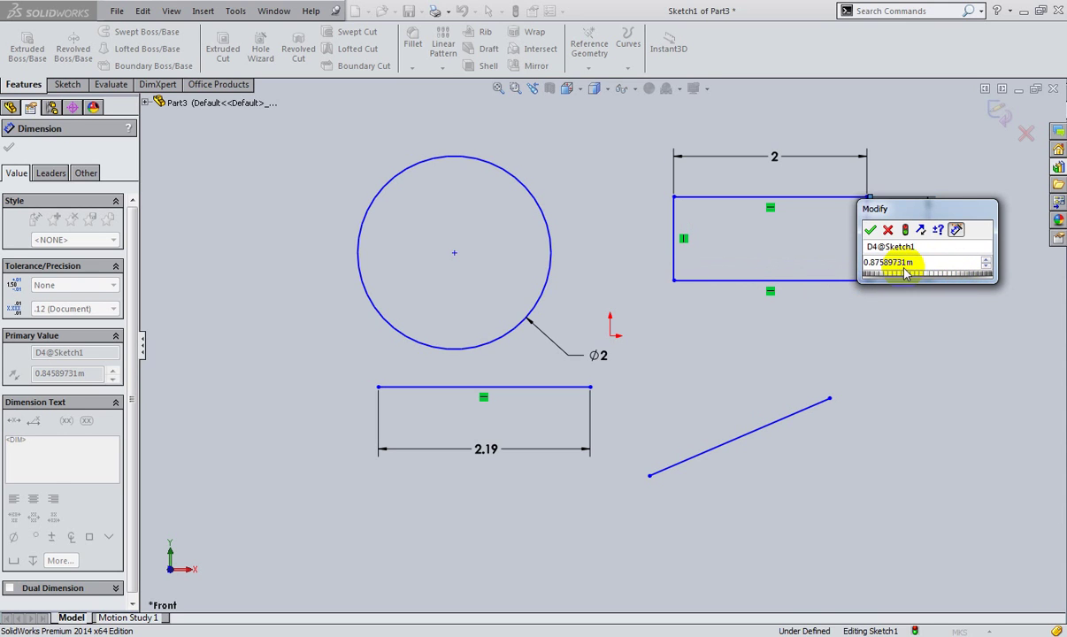
pyautogui.moveTo(893, 274); pyautogui.dragTo(949, 269)
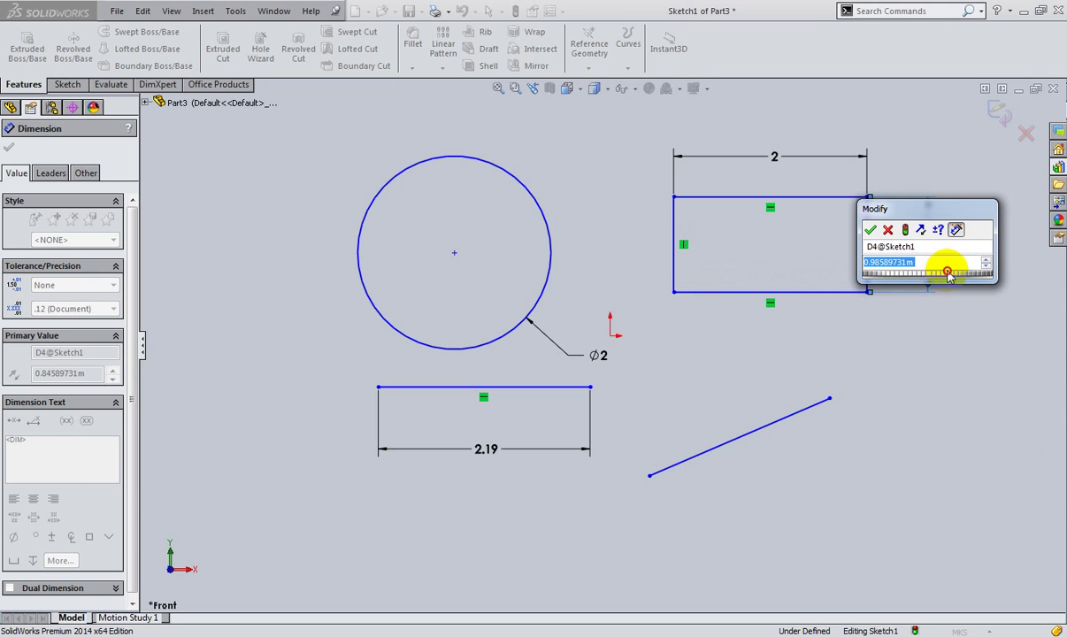
pyautogui.moveTo(945, 274)
pyautogui.mouseDown()
pyautogui.moveTo(971, 272)
pyautogui.moveTo(904, 277)
pyautogui.moveTo(969, 259)
pyautogui.moveTo(982, 270)
pyautogui.moveTo(867, 271)
pyautogui.moveTo(927, 265)
pyautogui.moveTo(888, 271)
pyautogui.moveTo(903, 273)
pyautogui.mouseUp()
pyautogui.click(870, 229)
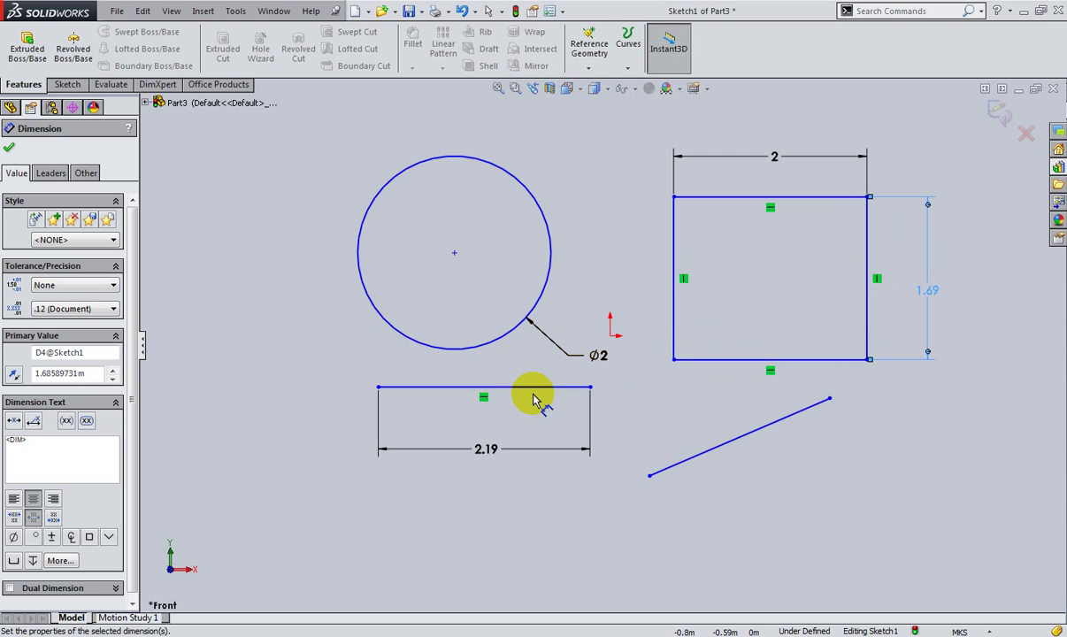
# Dimension the slanted line along its length and set it to 2
pyautogui.click(716, 452)
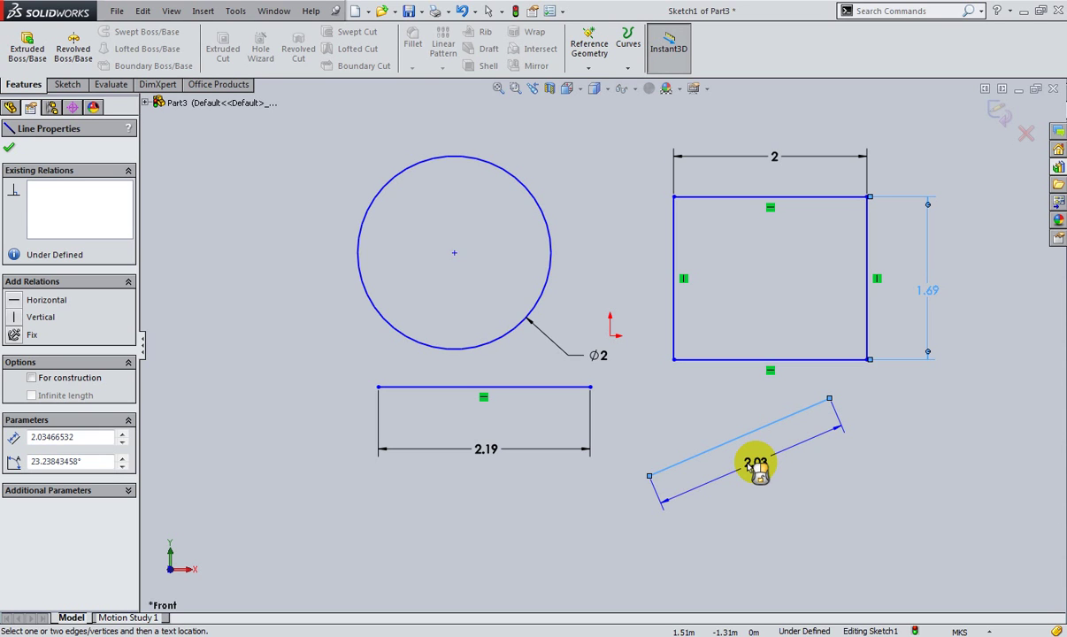
pyautogui.moveTo(751, 469)
pyautogui.mouseDown()
pyautogui.moveTo(357, 441)
pyautogui.moveTo(872, 467)
pyautogui.moveTo(653, 410)
pyautogui.moveTo(759, 476)
pyautogui.mouseUp()
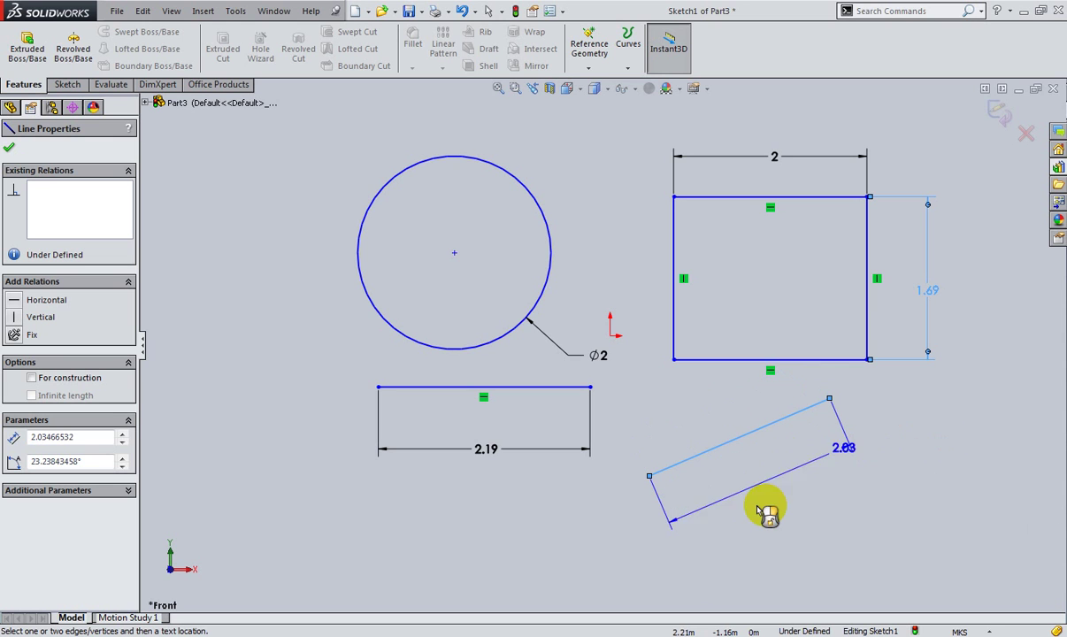
pyautogui.click(916, 440)
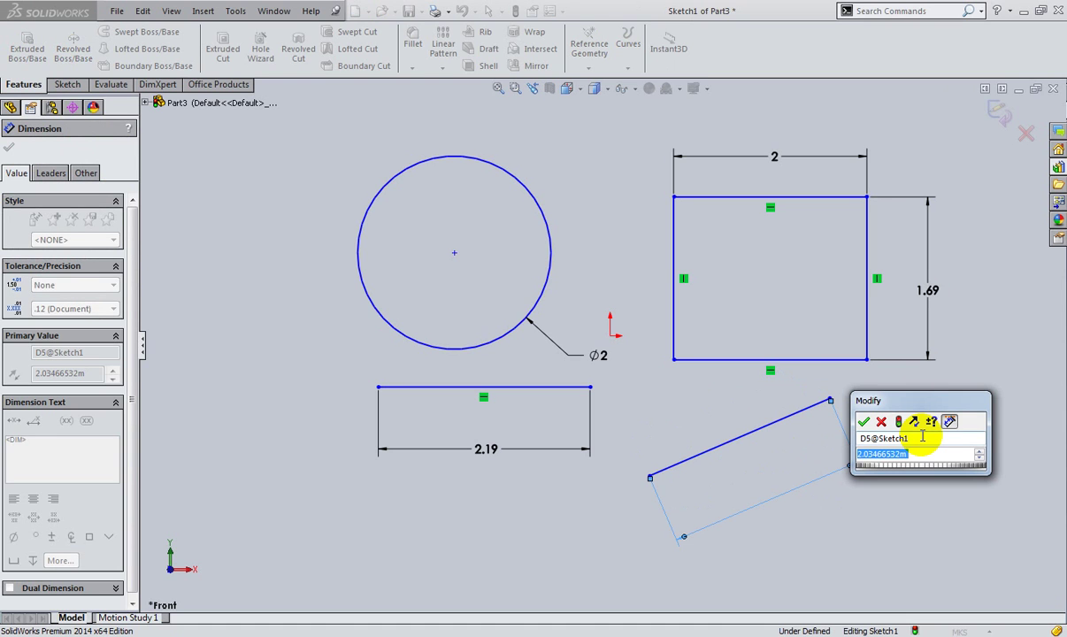
pyautogui.write('2')
pyautogui.press('Return')
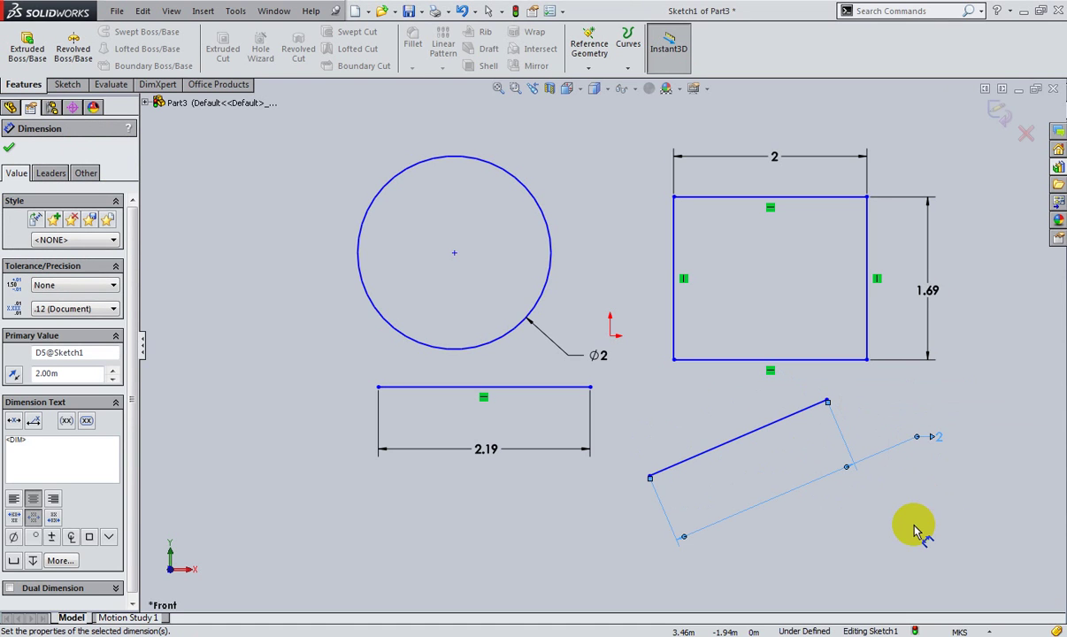
pyautogui.click(770, 432)
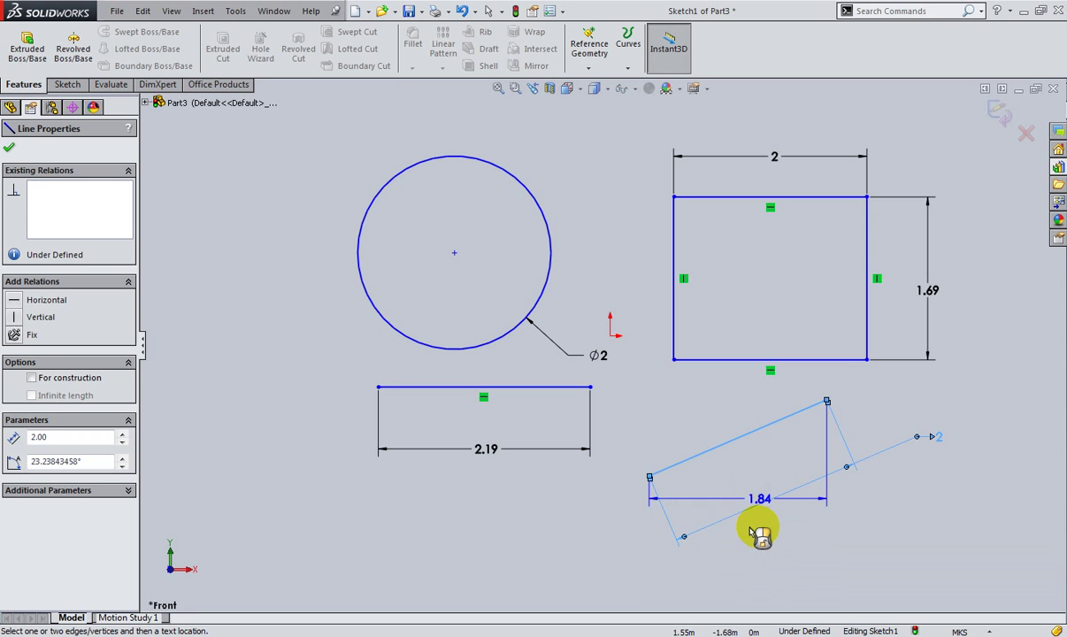
pyautogui.click(752, 551)
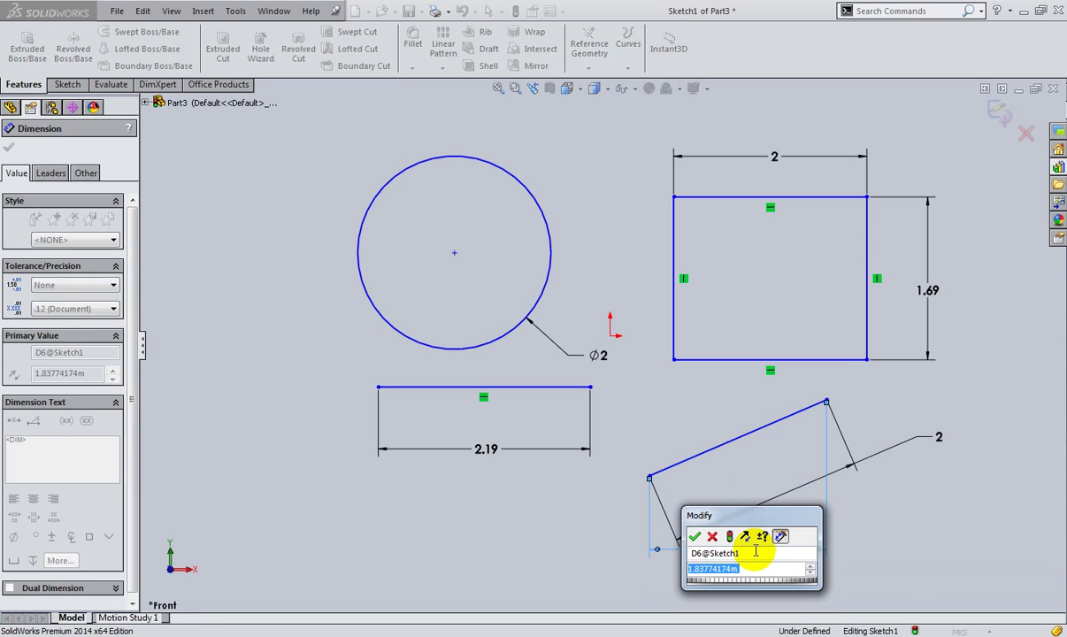
pyautogui.click(712, 535)
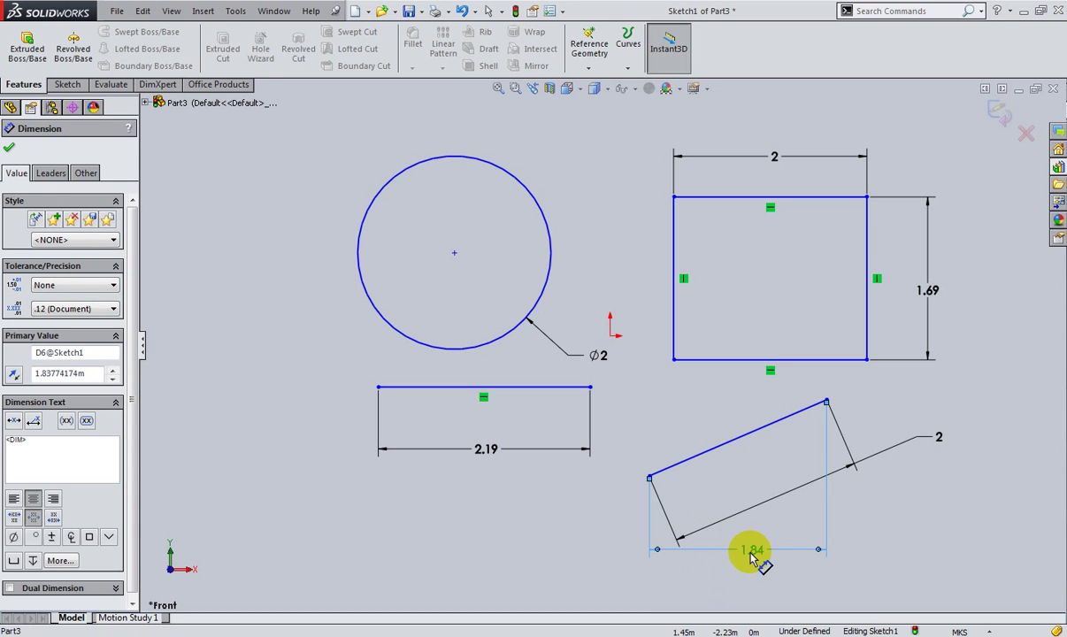
pyautogui.hotkey('ctrl', 'z')
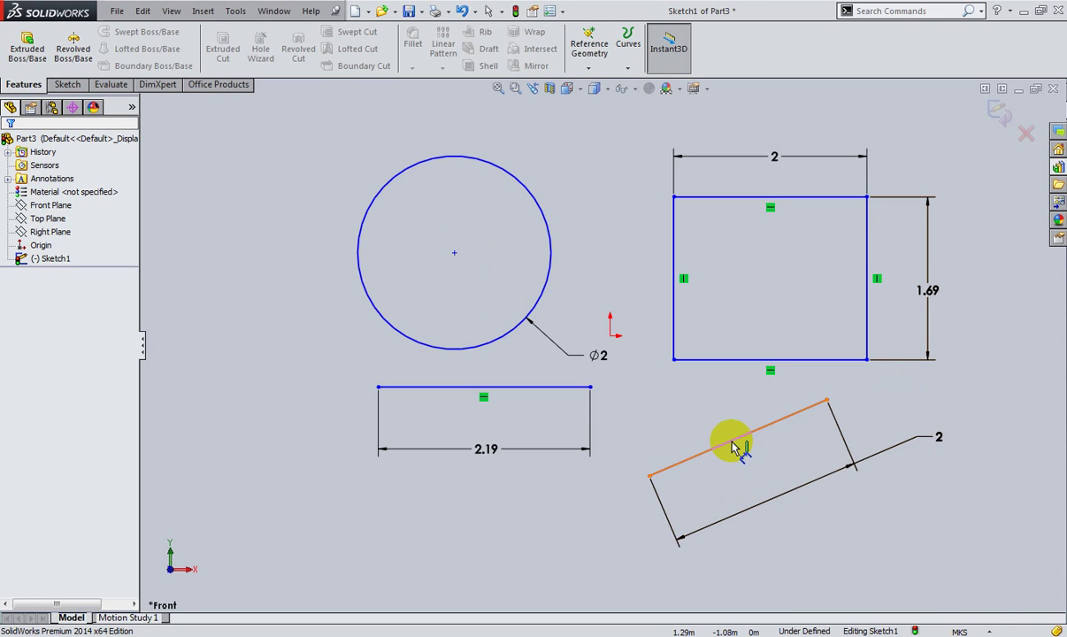
pyautogui.moveTo(299, 352); pyautogui.dragTo(293, 350, button='right')
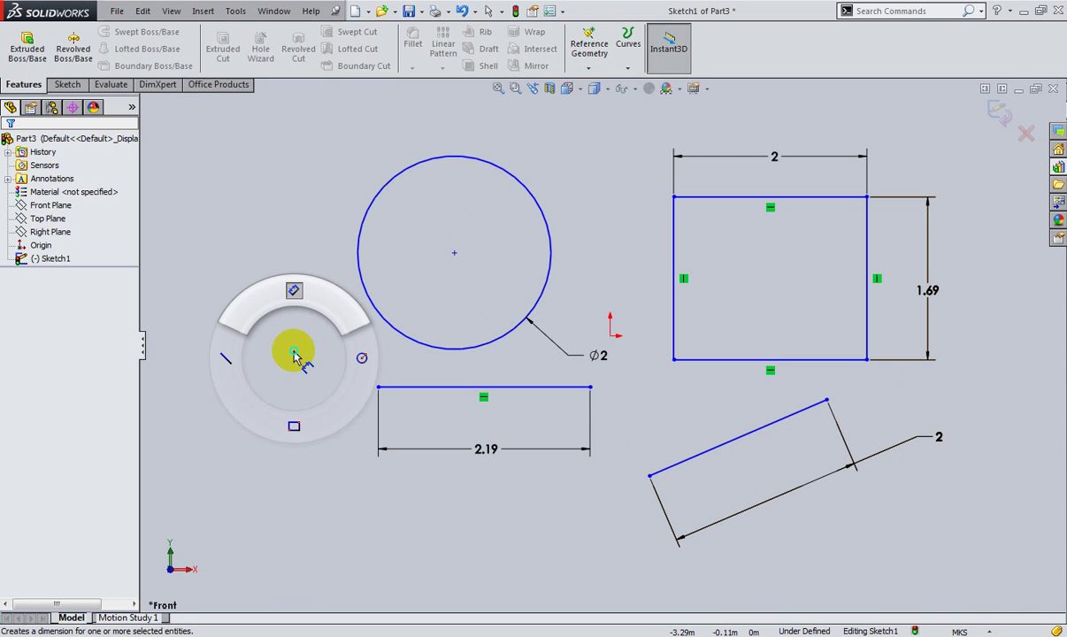
pyautogui.moveTo(295, 355)
pyautogui.mouseDown(button='right')
pyautogui.moveTo(284, 362)
pyautogui.moveTo(308, 357)
pyautogui.moveTo(301, 392)
pyautogui.moveTo(303, 361)
pyautogui.moveTo(266, 363)
pyautogui.moveTo(290, 337)
pyautogui.moveTo(297, 375)
pyautogui.moveTo(316, 367)
pyautogui.moveTo(274, 354)
pyautogui.mouseUp(button='right')
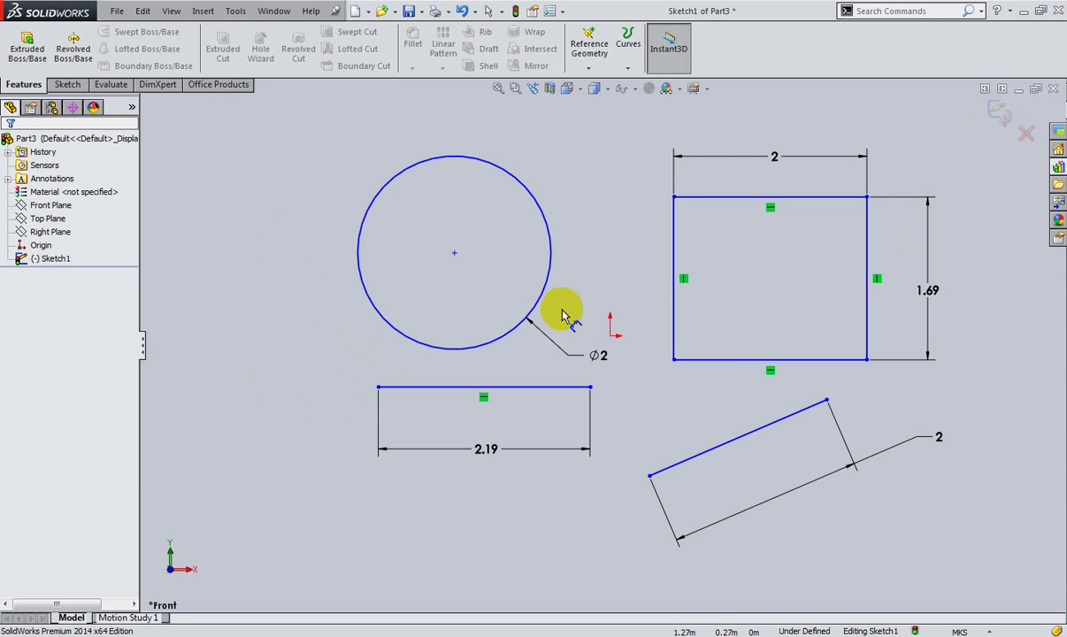
# Box-select every entity and dimension in Sketch1 and delete them
pyautogui.rightClick(589, 306)
pyautogui.click(628, 249)
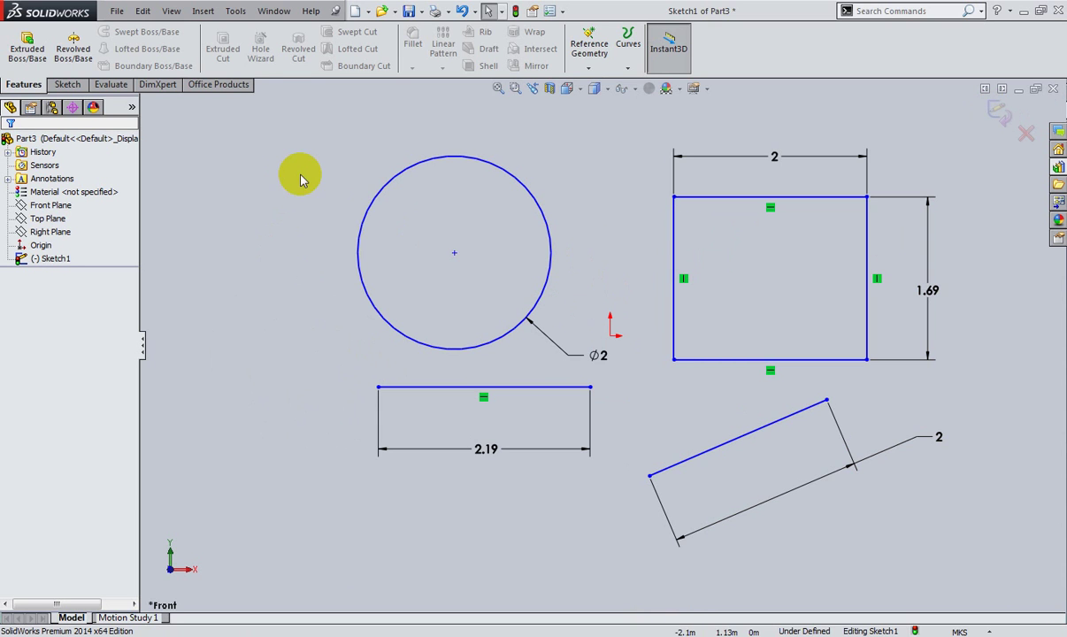
pyautogui.moveTo(268, 120)
pyautogui.mouseDown()
pyautogui.moveTo(947, 496)
pyautogui.moveTo(960, 567)
pyautogui.mouseUp()
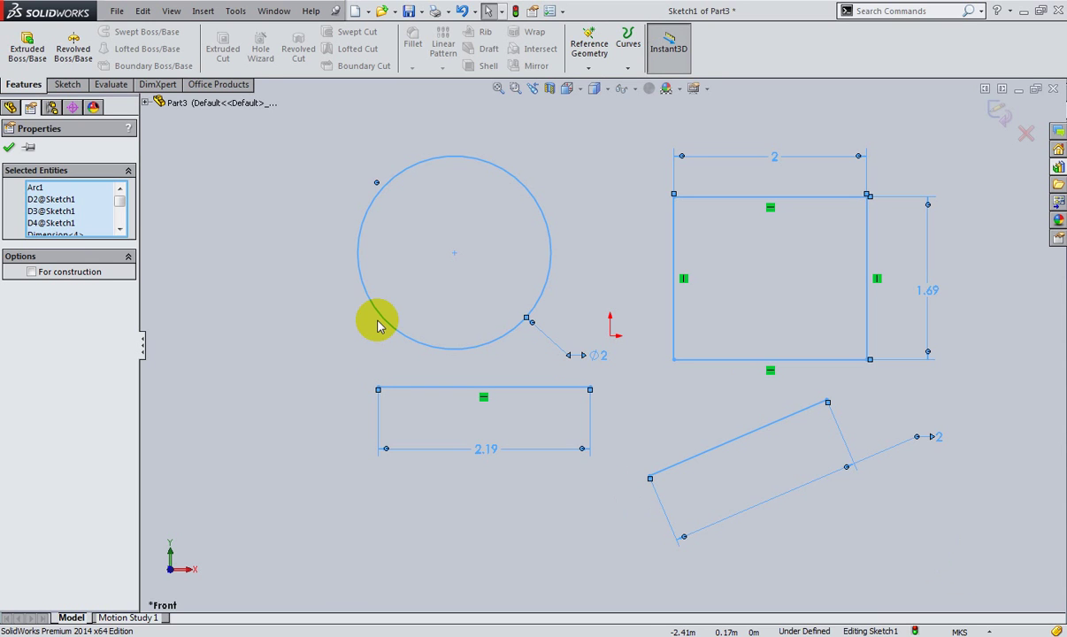
pyautogui.press('Delete')
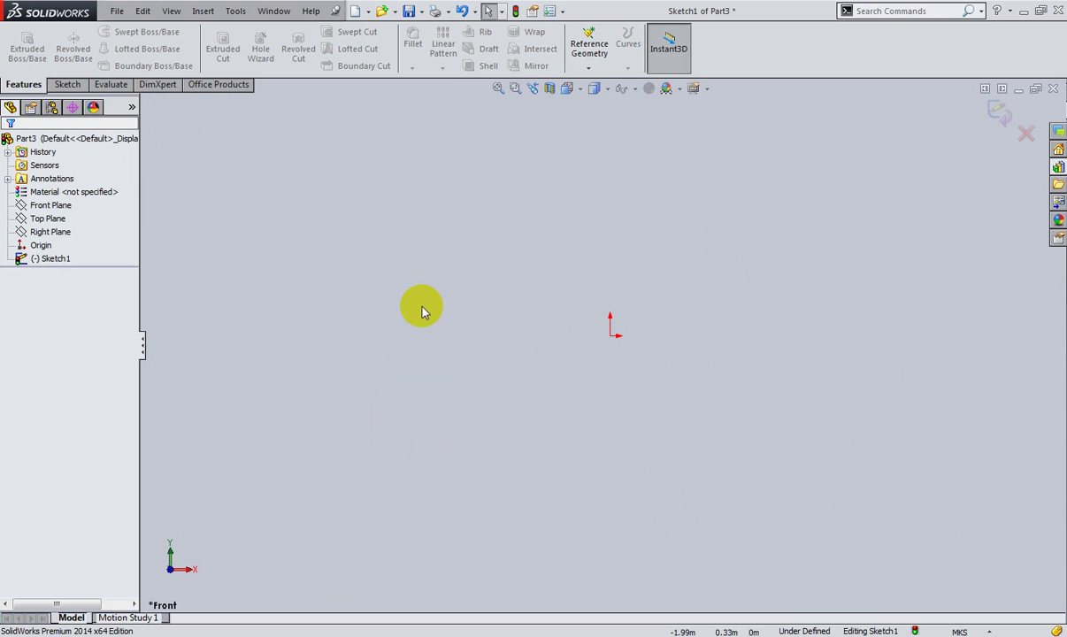
# In System Options > Sketch, enable on-screen numeric input and clear 'Create dimension only when value is entered'
pyautogui.click(548, 12)
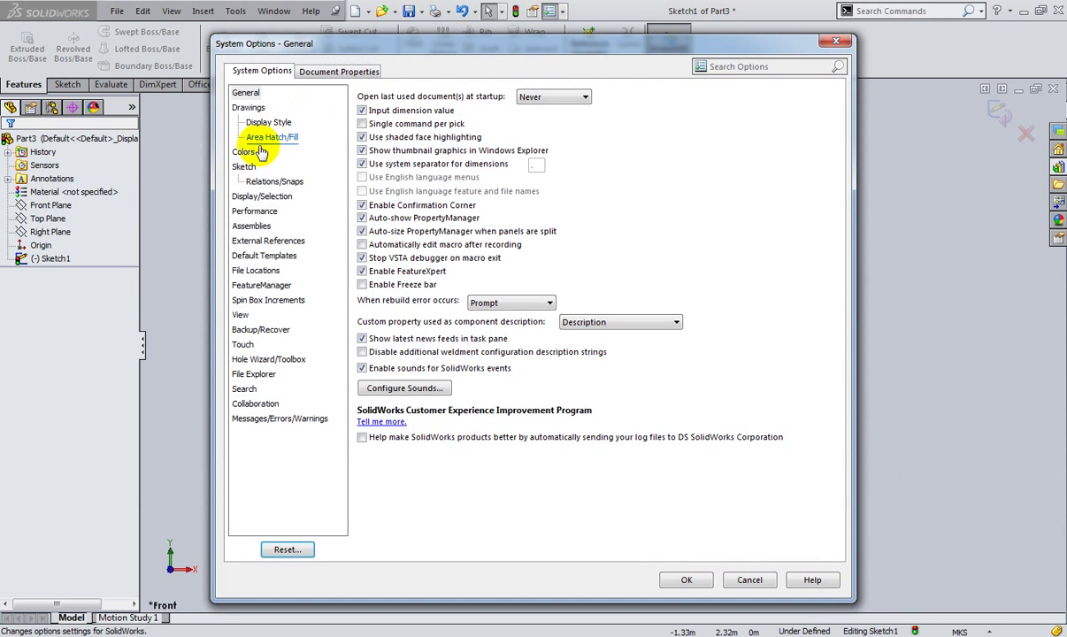
pyautogui.click(316, 74)
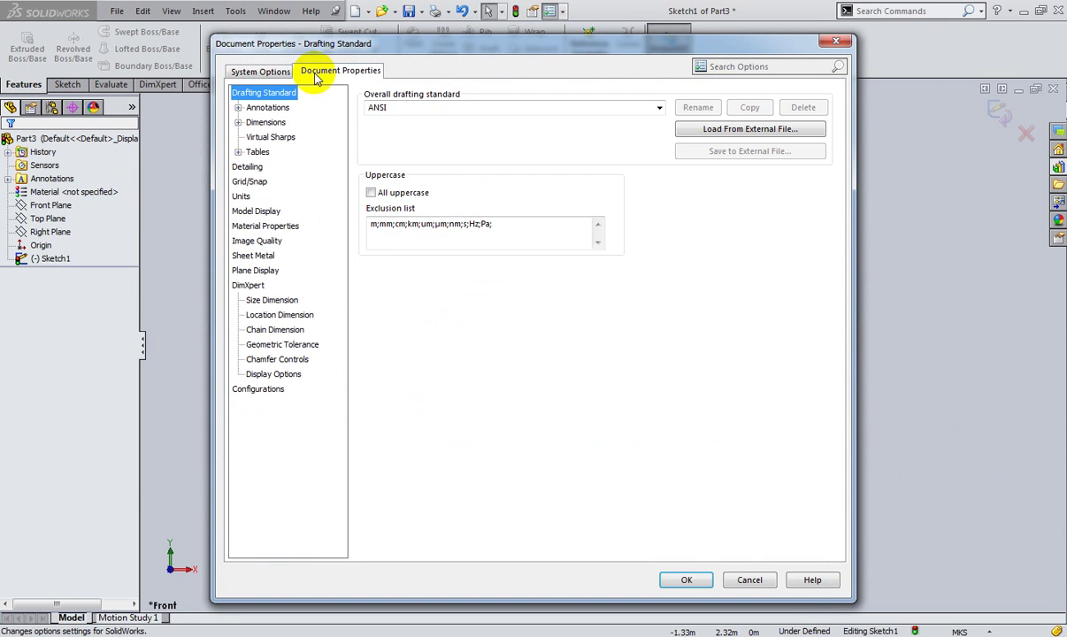
pyautogui.click(259, 71)
pyautogui.click(245, 168)
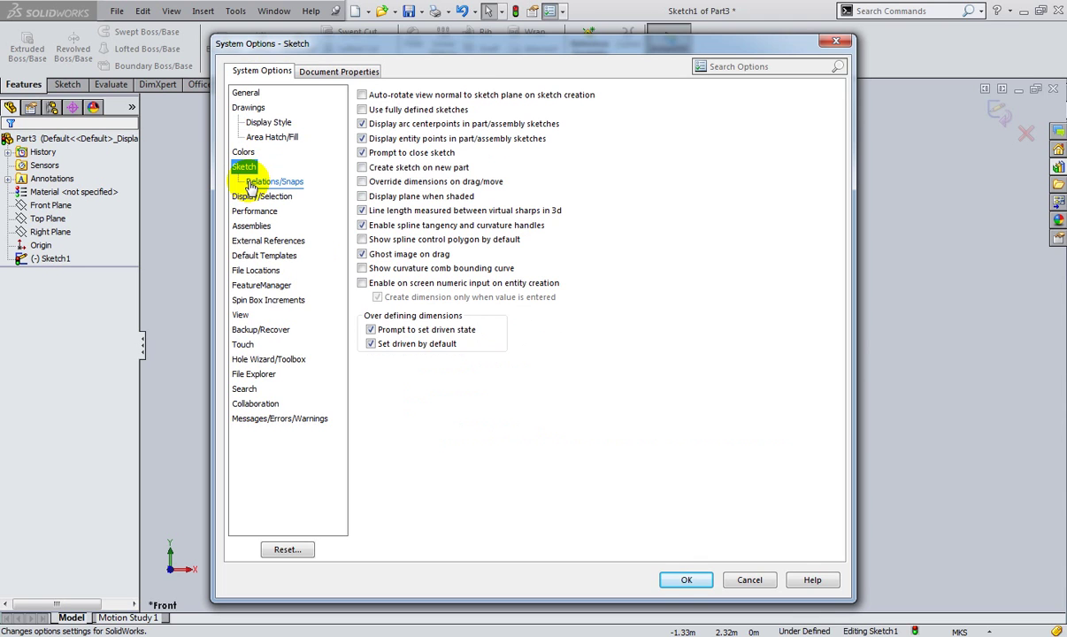
pyautogui.click(362, 283)
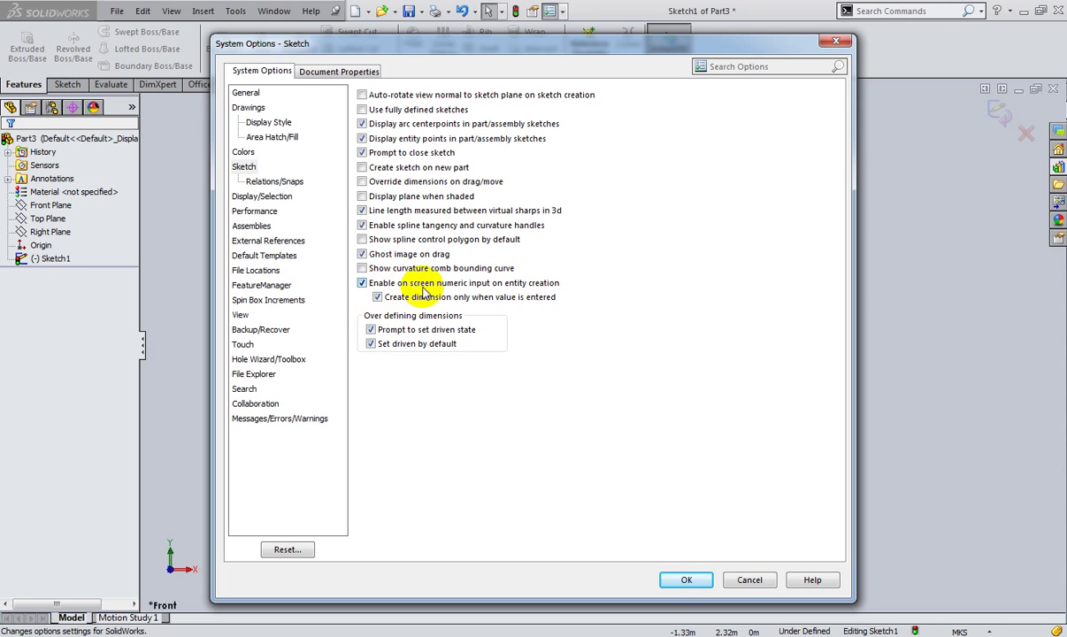
pyautogui.click(378, 298)
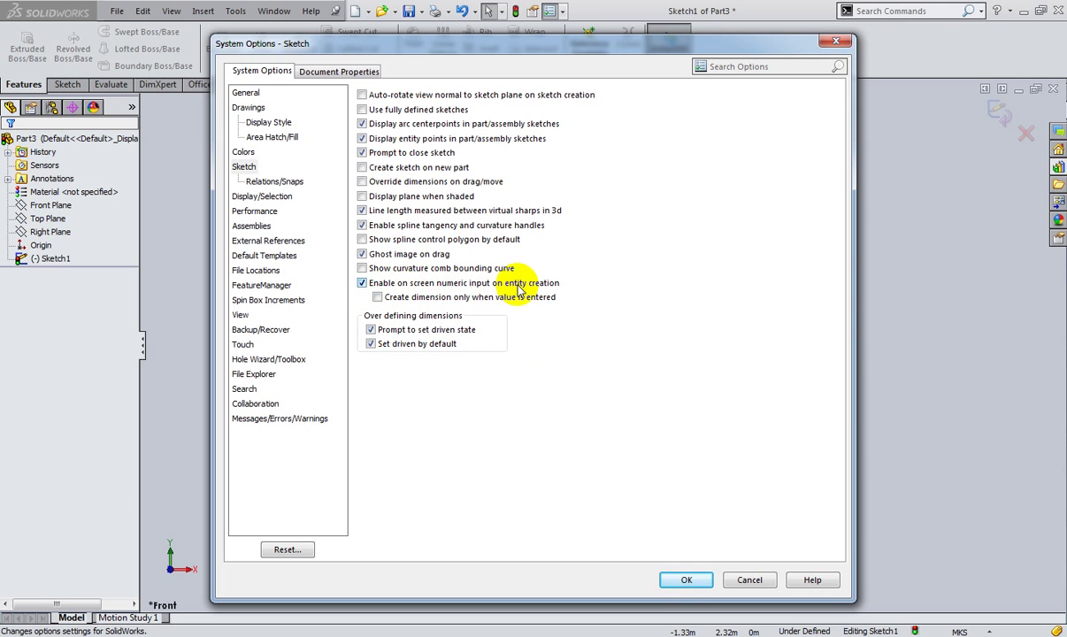
pyautogui.click(686, 580)
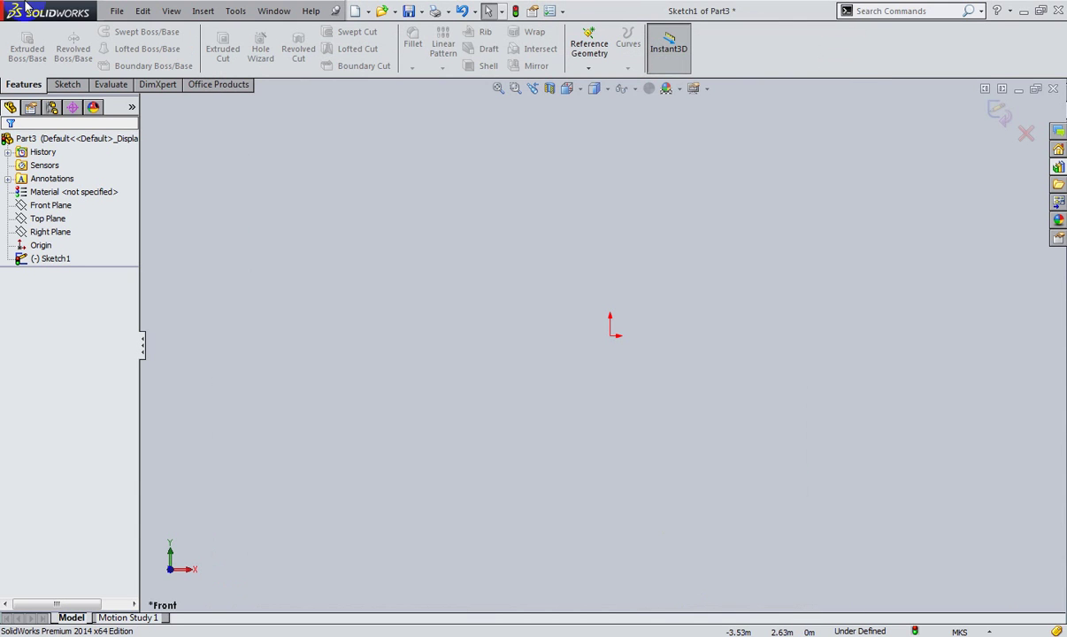
# Start a sketch on the Front Plane and draw a corner rectangle near the origin
pyautogui.click(66, 84)
pyautogui.click(50, 204)
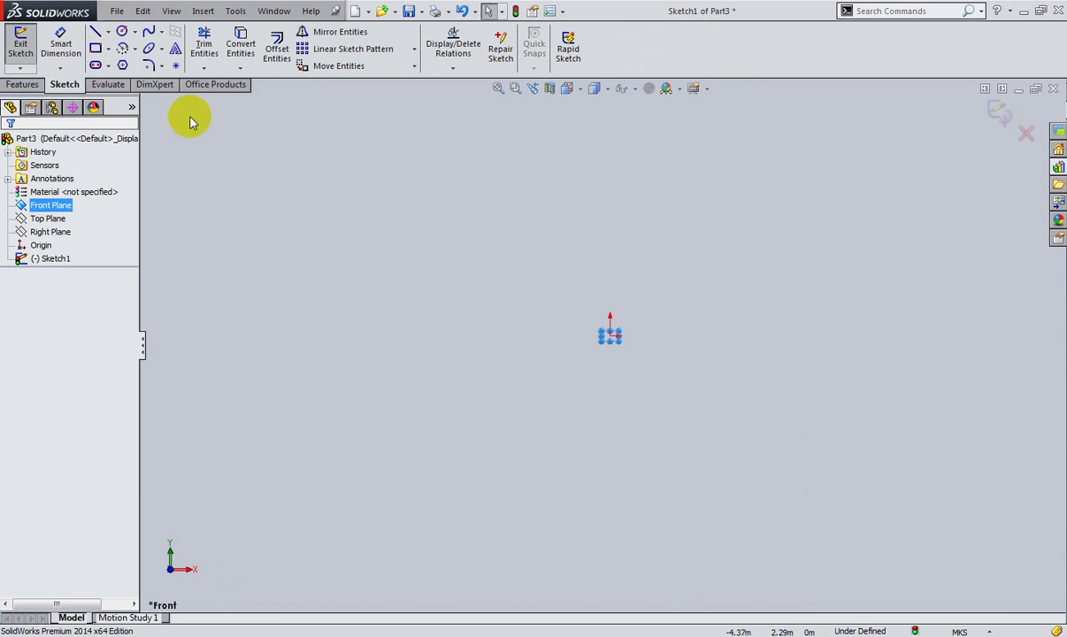
pyautogui.click(95, 47)
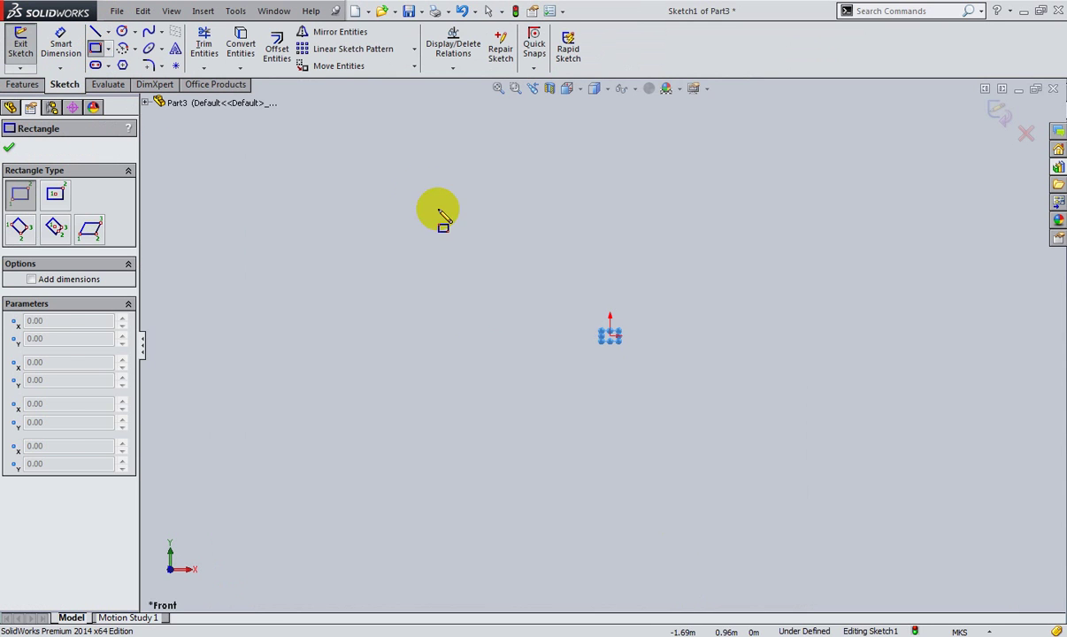
pyautogui.click(406, 181)
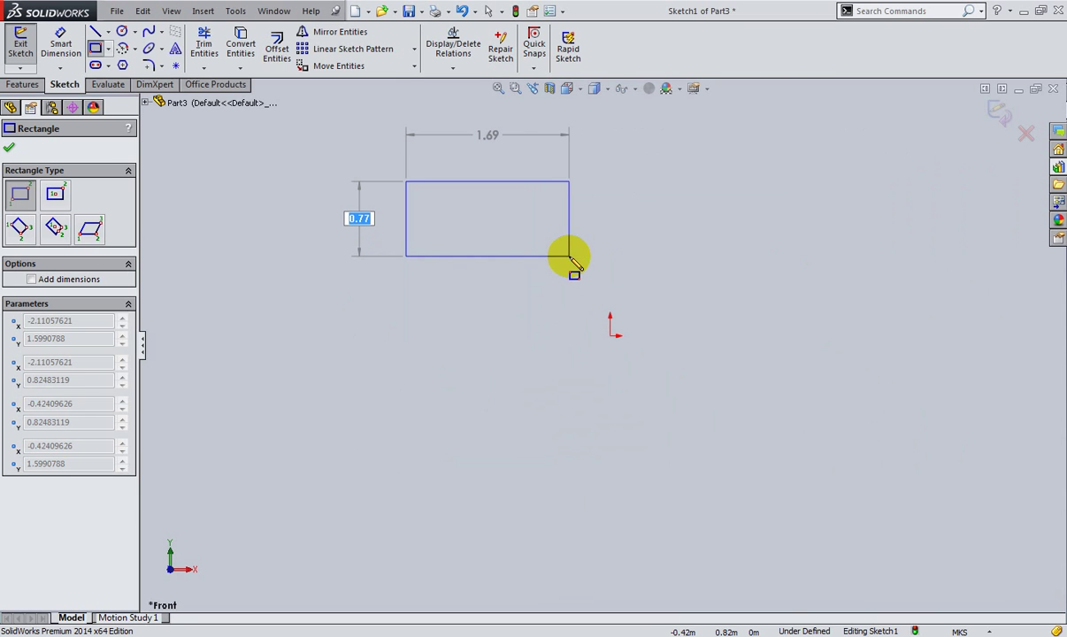
pyautogui.click(532, 264)
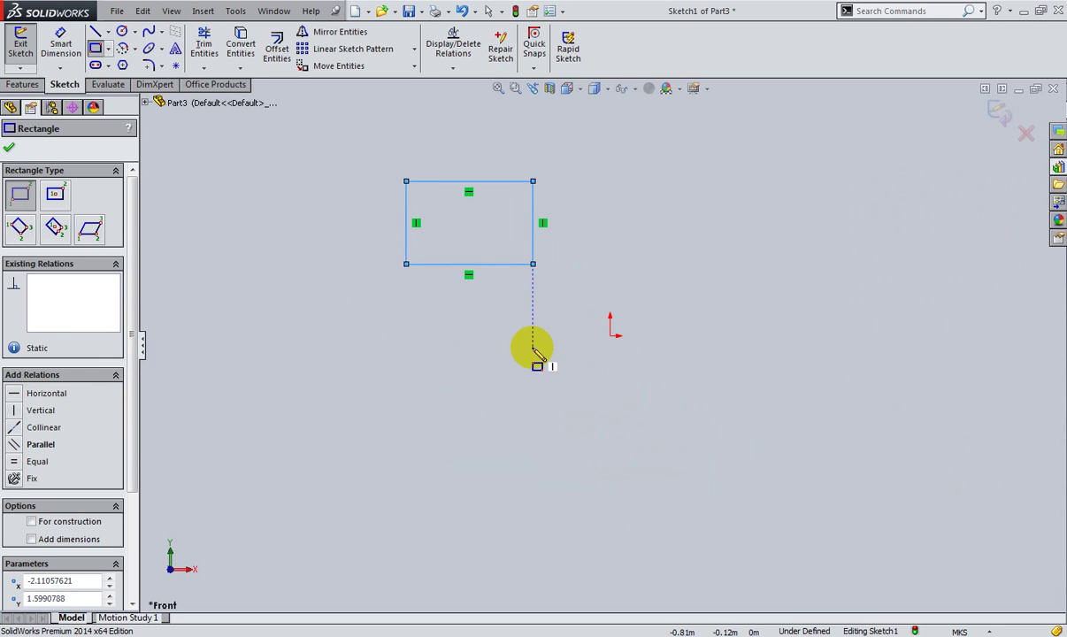
# Draw a second rectangle on the right, entering height 2 and width 2.5 on-screen
pyautogui.click(729, 340)
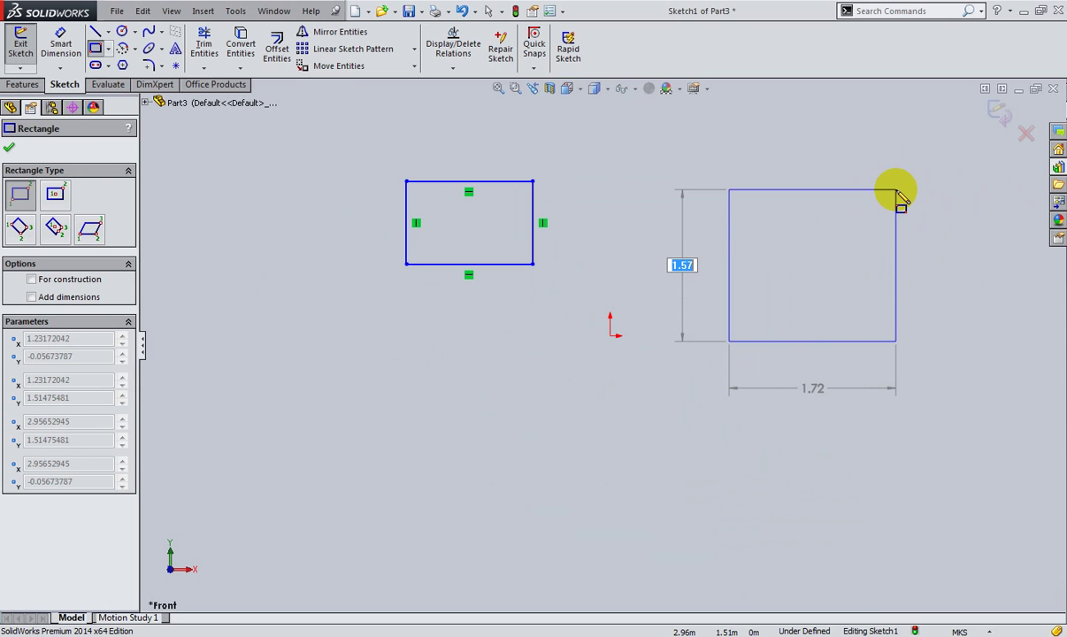
pyautogui.write('2')
pyautogui.press('Tab')
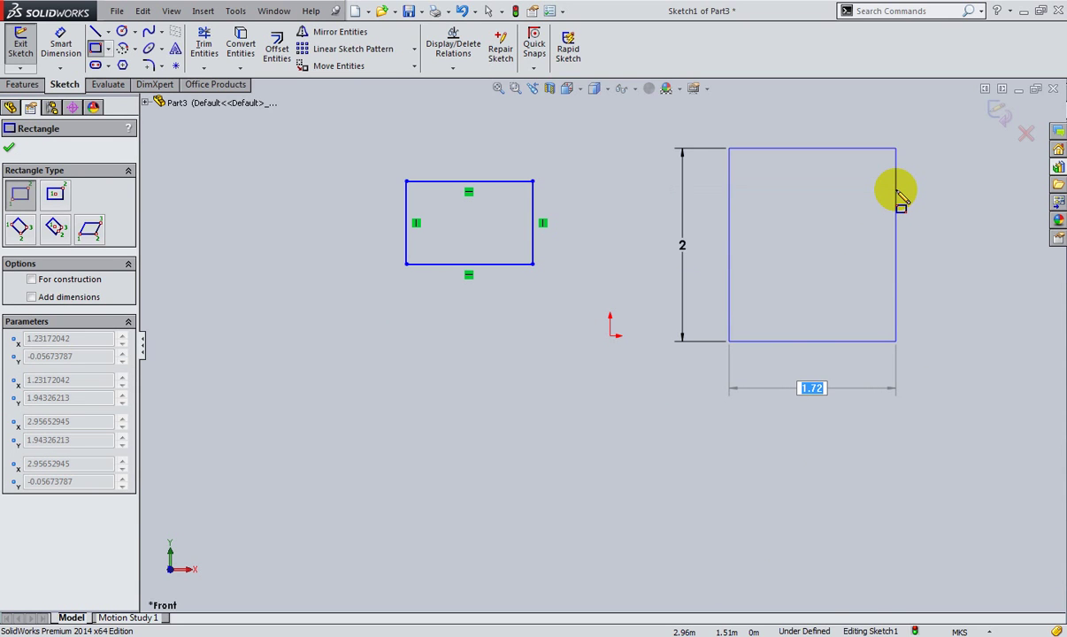
pyautogui.write('2.')
pyautogui.write('5')
pyautogui.press('Return')
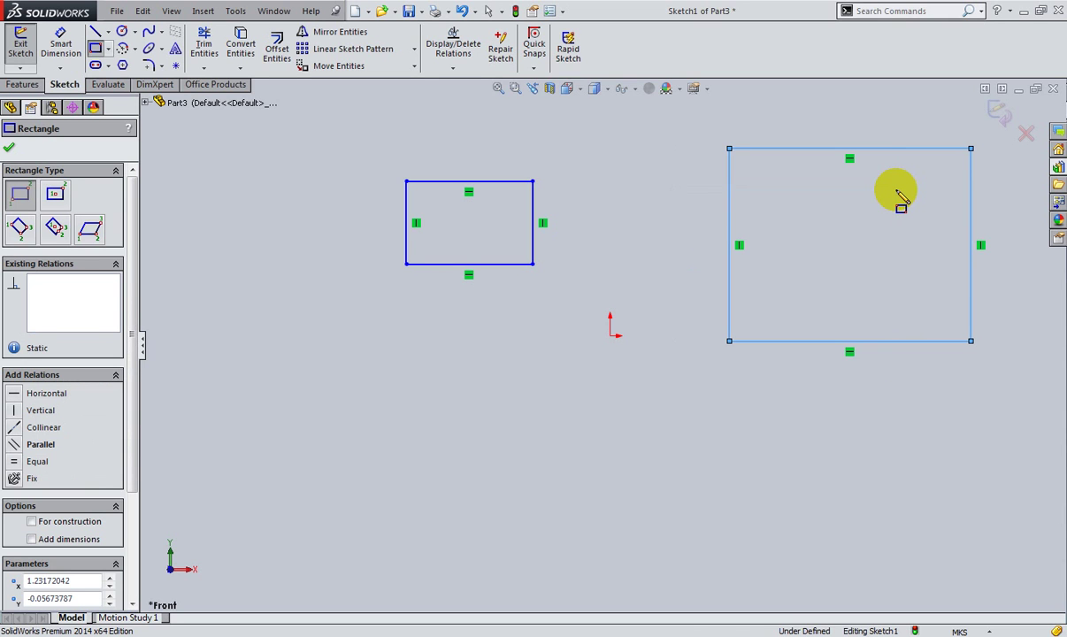
pyautogui.click(11, 155)
pyautogui.scroll(3, 606, 349)
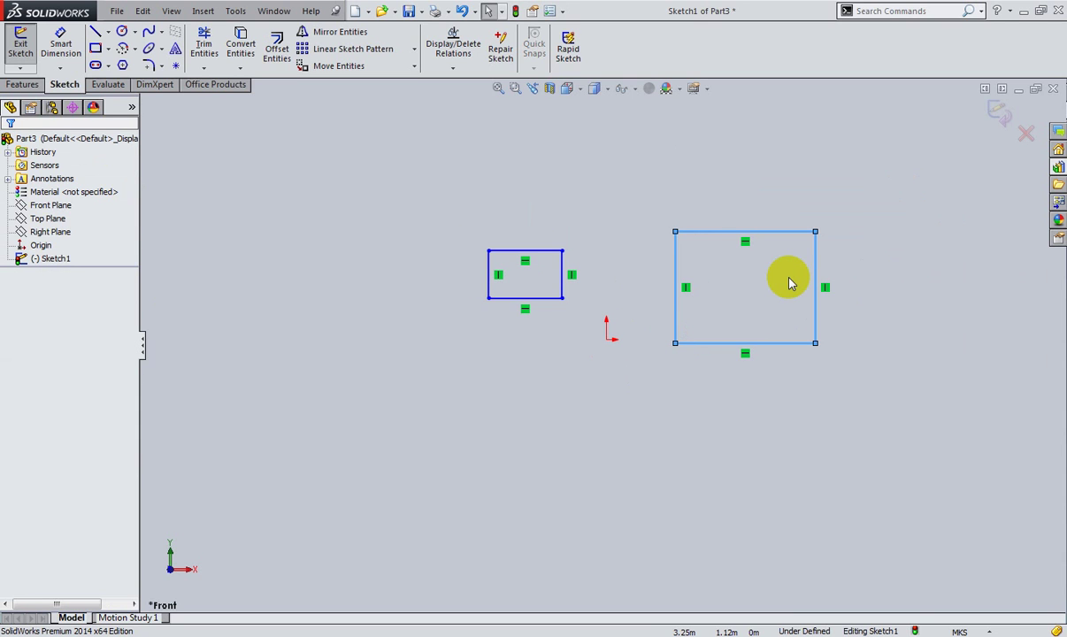
# Dimension the right rectangle's left edge at 2 and its bottom edge at 2.50
pyautogui.click(60, 44)
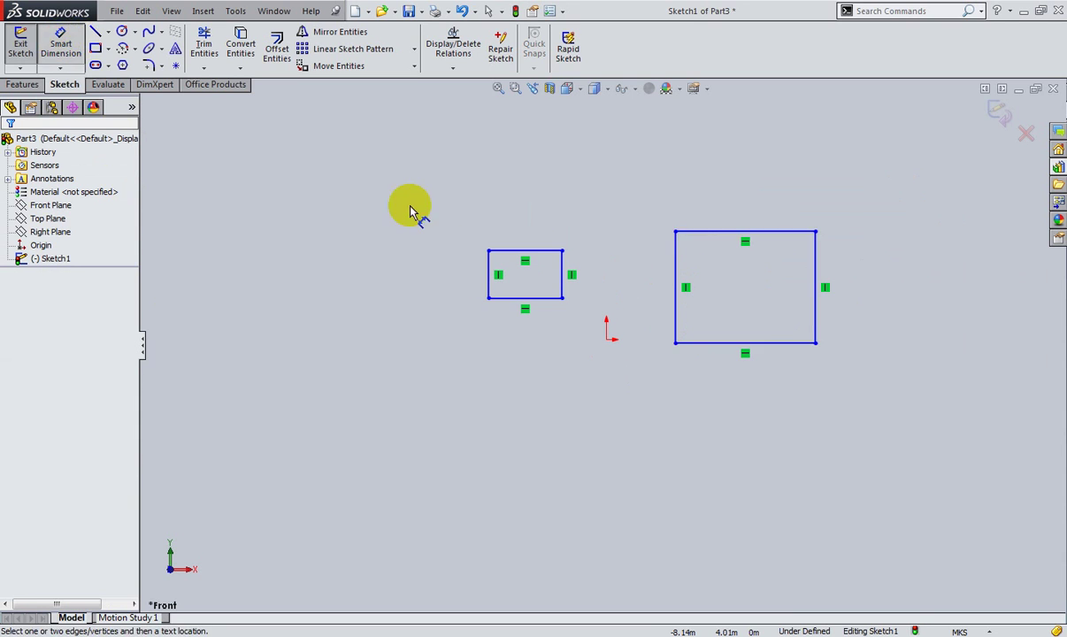
pyautogui.click(675, 269)
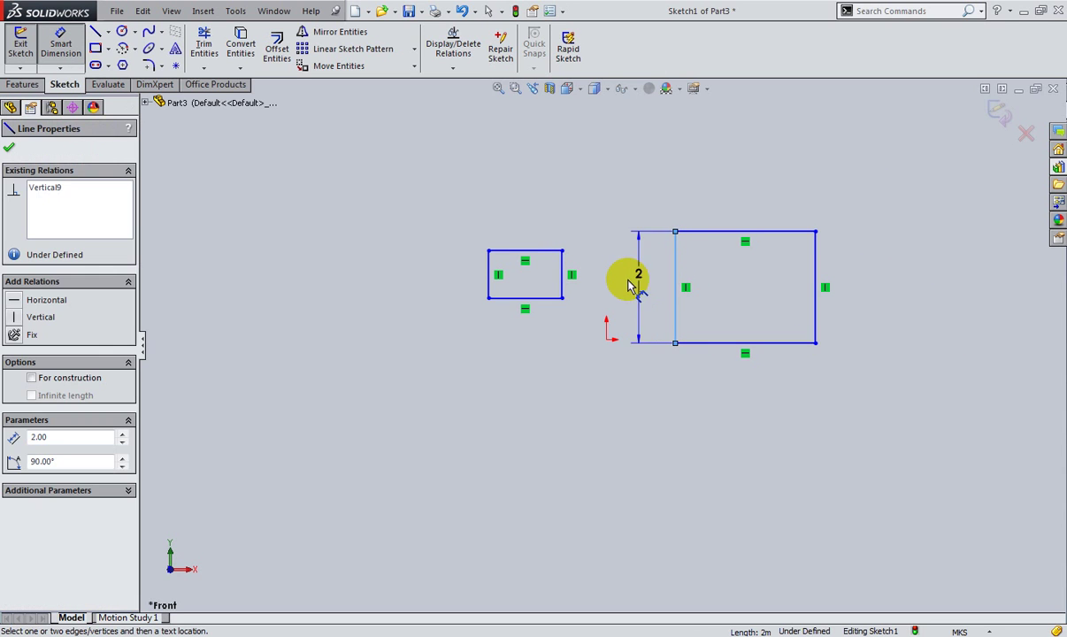
pyautogui.click(721, 331)
pyautogui.click(572, 268)
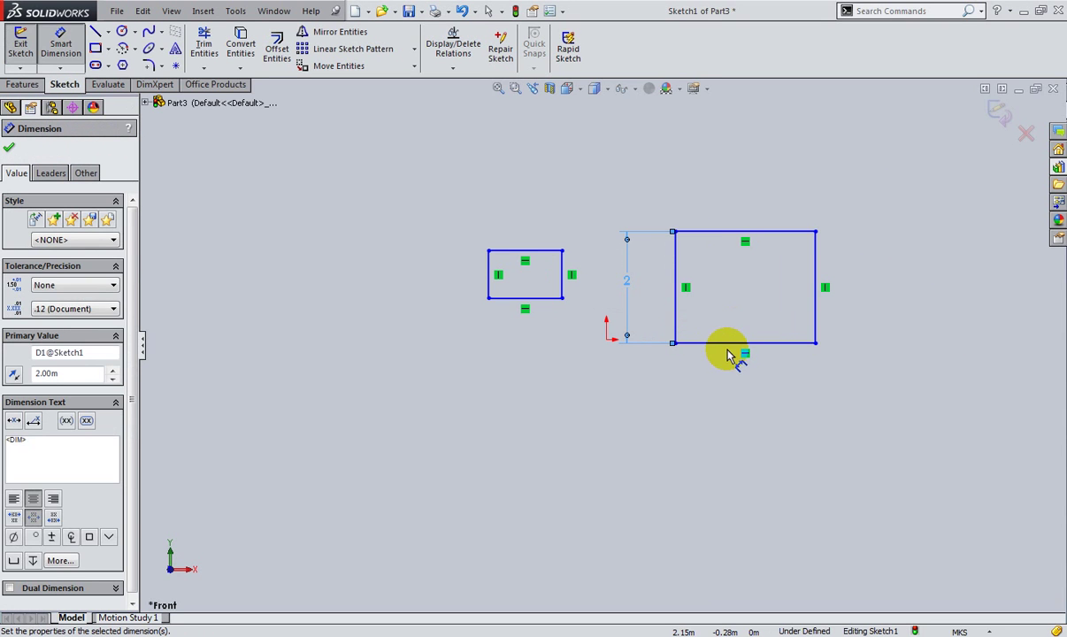
pyautogui.click(726, 344)
pyautogui.click(736, 396)
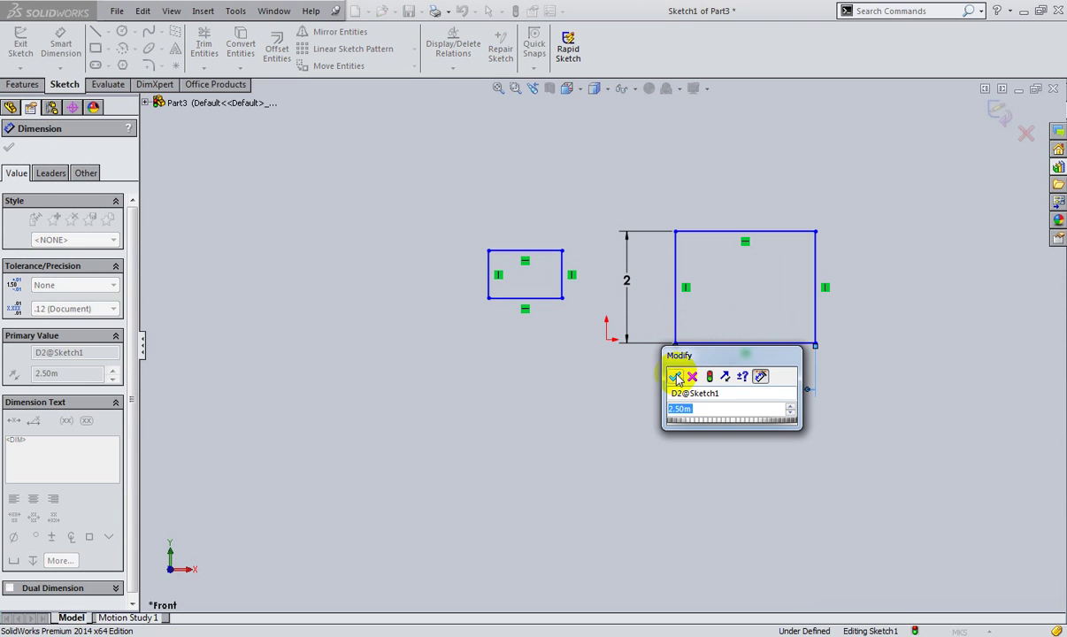
pyautogui.click(676, 377)
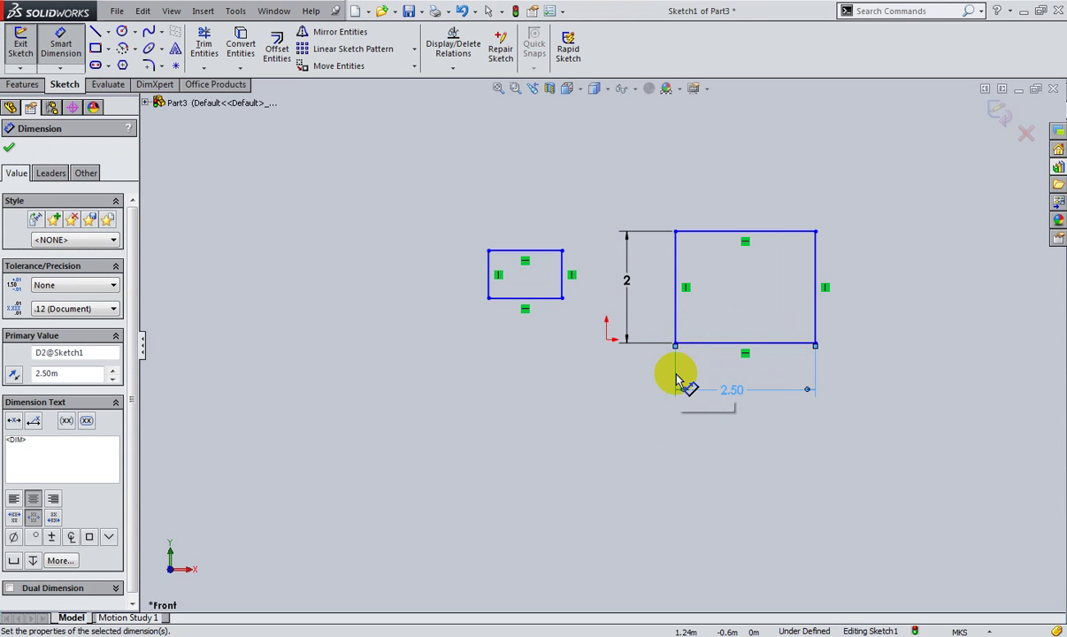
pyautogui.click(549, 11)
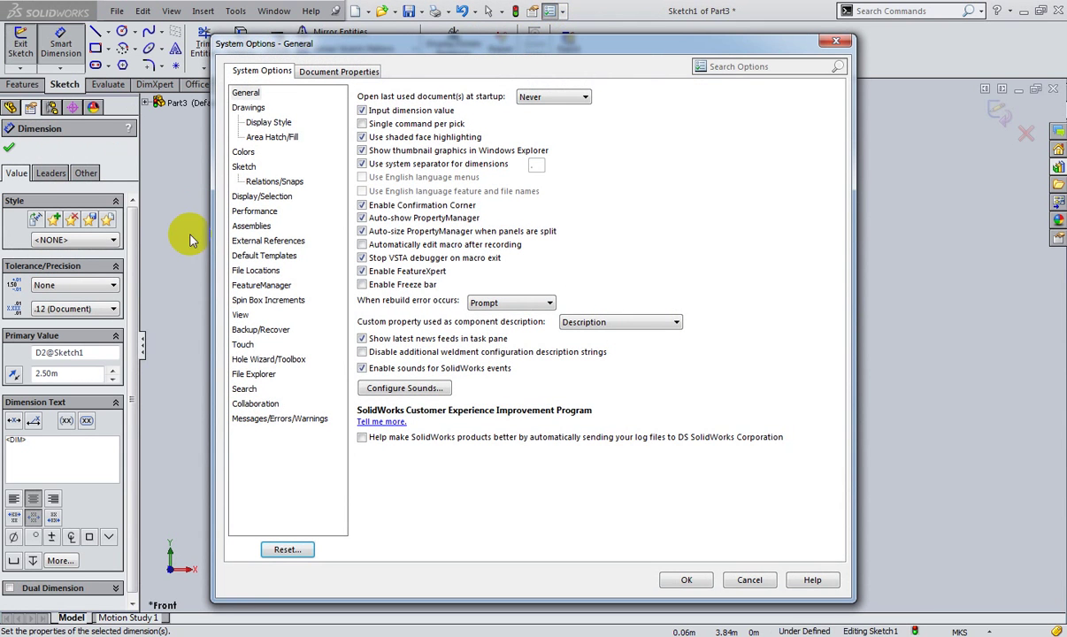
# On the Sketch options page, check 'Create dimension only when value is entered' and confirm
pyautogui.click(246, 168)
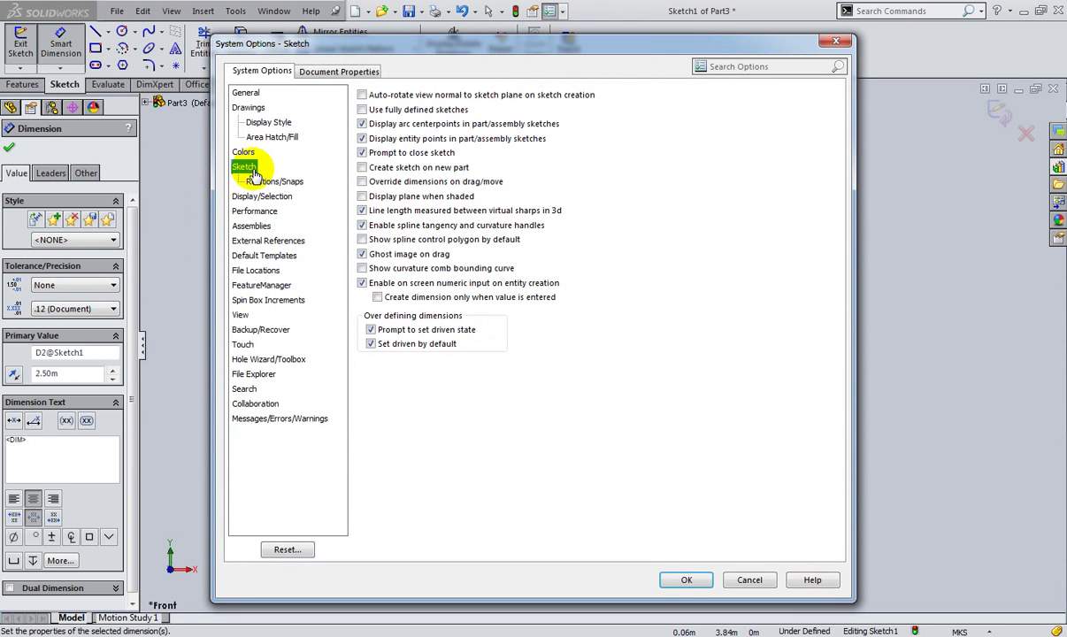
pyautogui.click(377, 297)
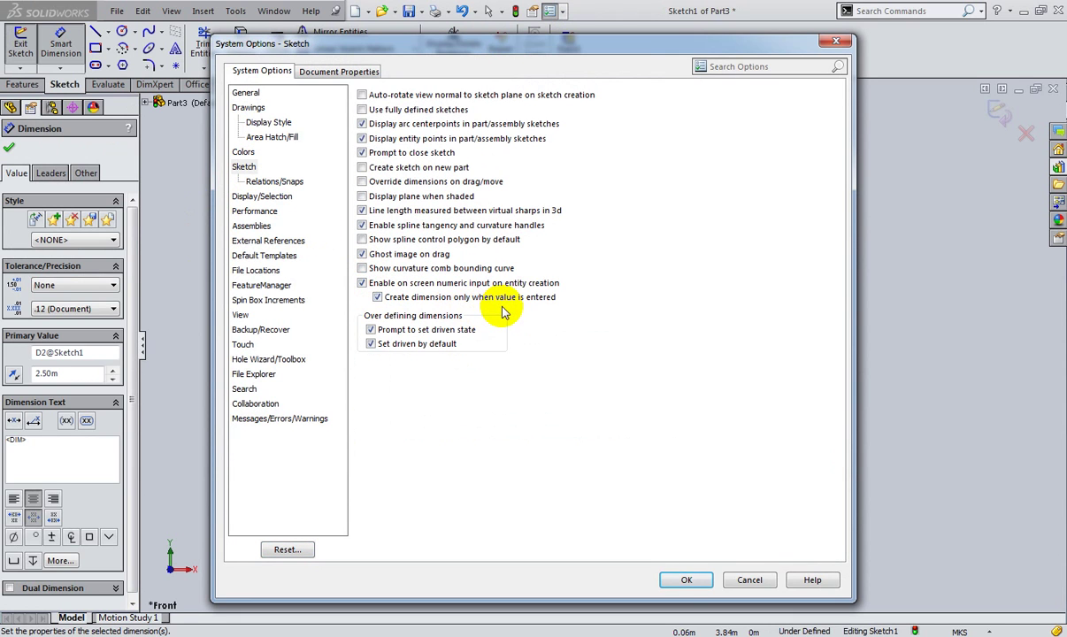
pyautogui.click(689, 580)
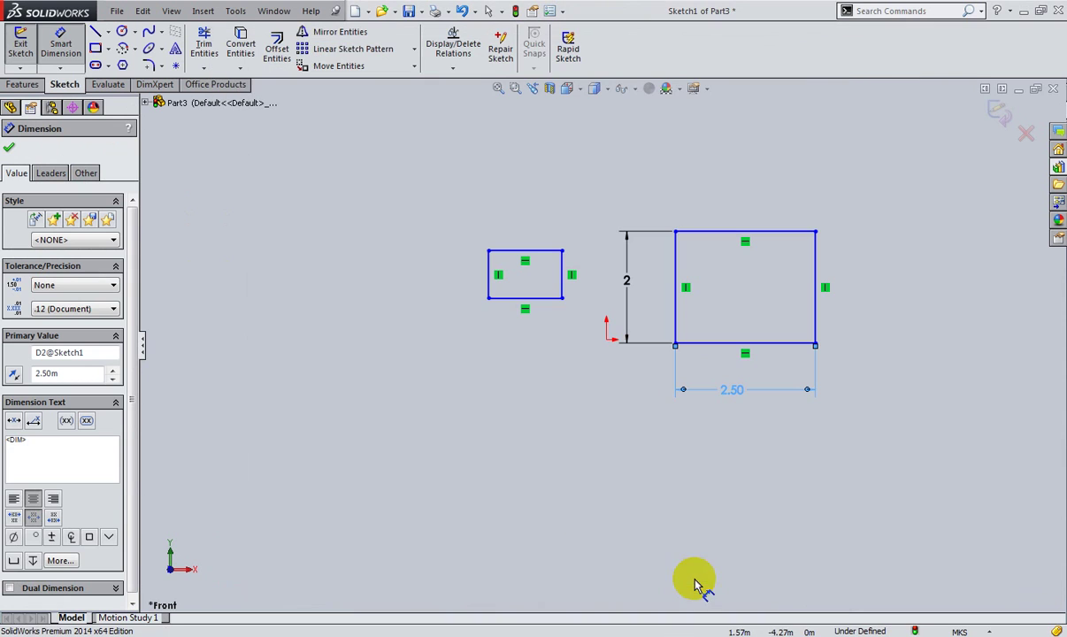
# Draw a tall undimensioned corner rectangle left of the origin
pyautogui.click(95, 48)
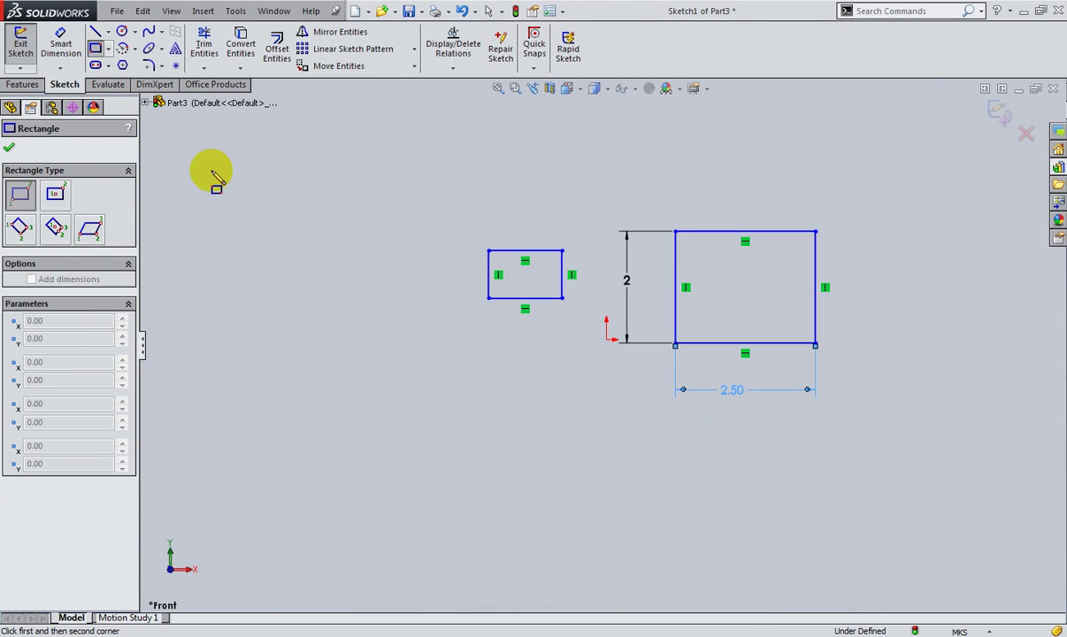
pyautogui.click(289, 438)
pyautogui.click(410, 193)
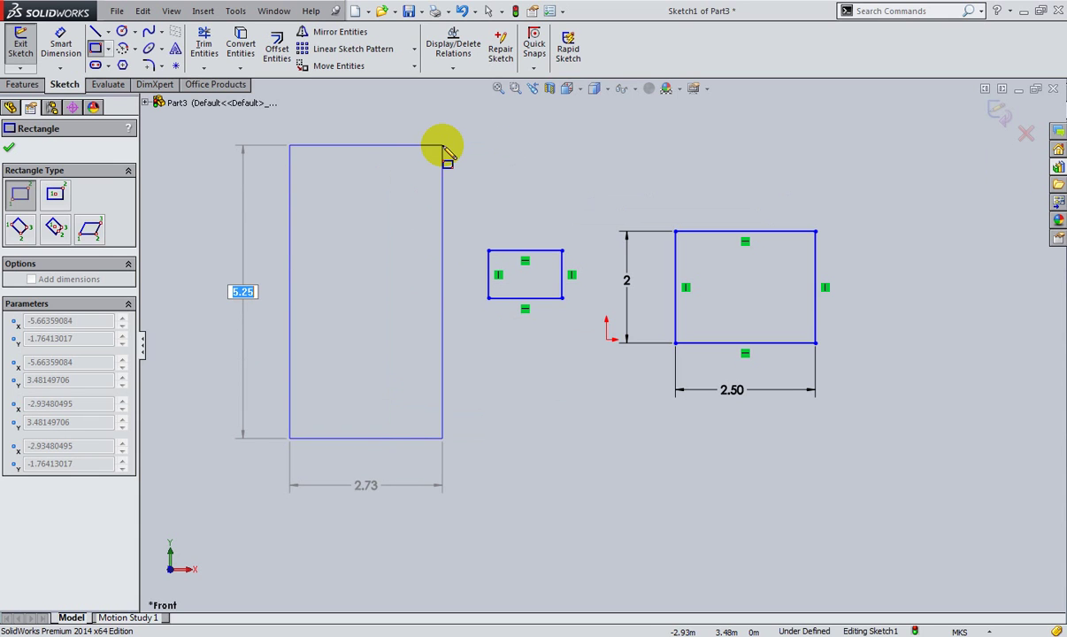
pyautogui.click(443, 146)
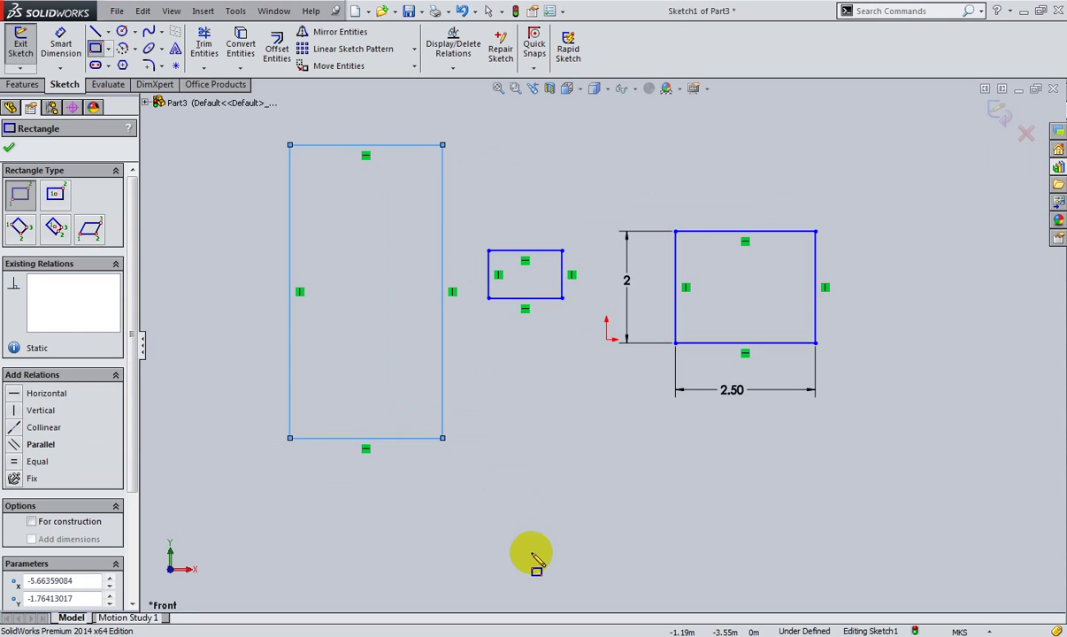
# Draw a rectangle below the right one, entering height 2.5 and width 5 on-screen
pyautogui.click(530, 553)
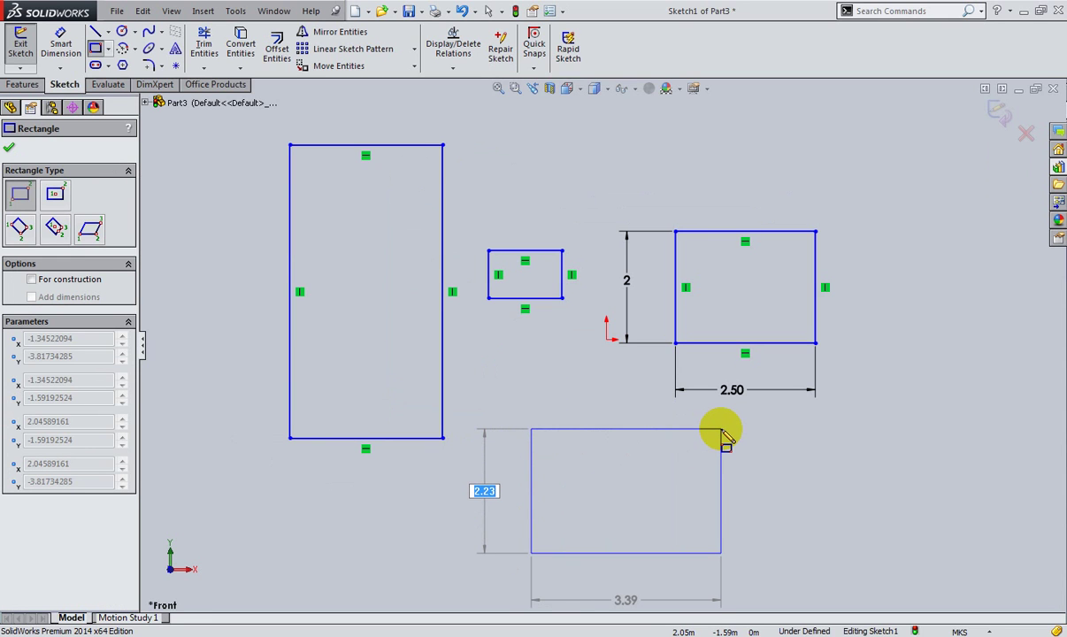
pyautogui.write('2.5')
pyautogui.press('Tab')
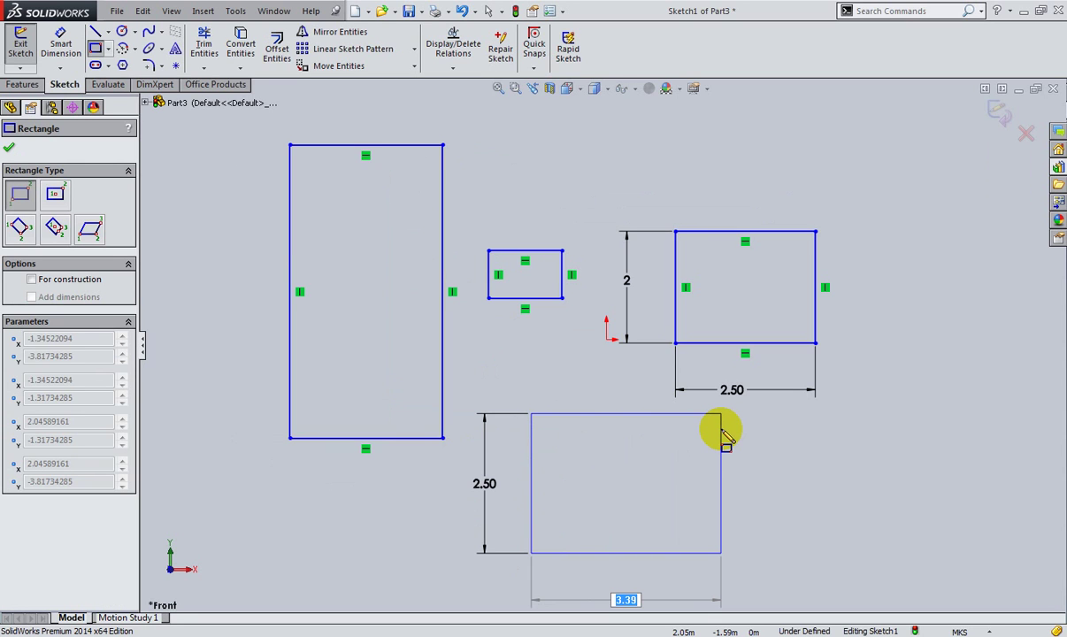
pyautogui.write('5')
pyautogui.press('Return')
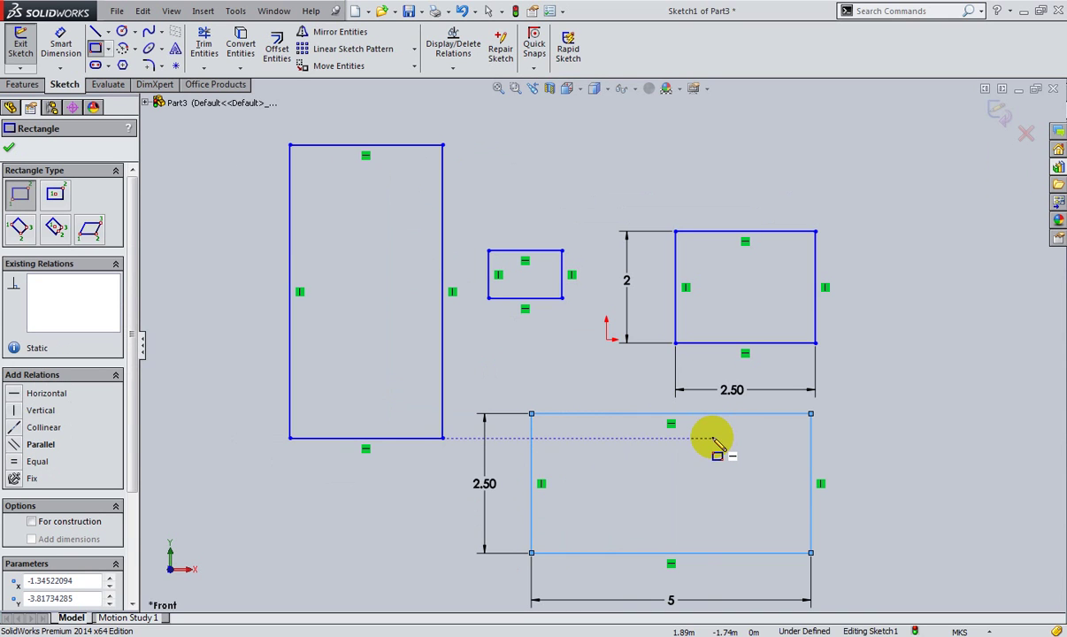
pyautogui.click(9, 148)
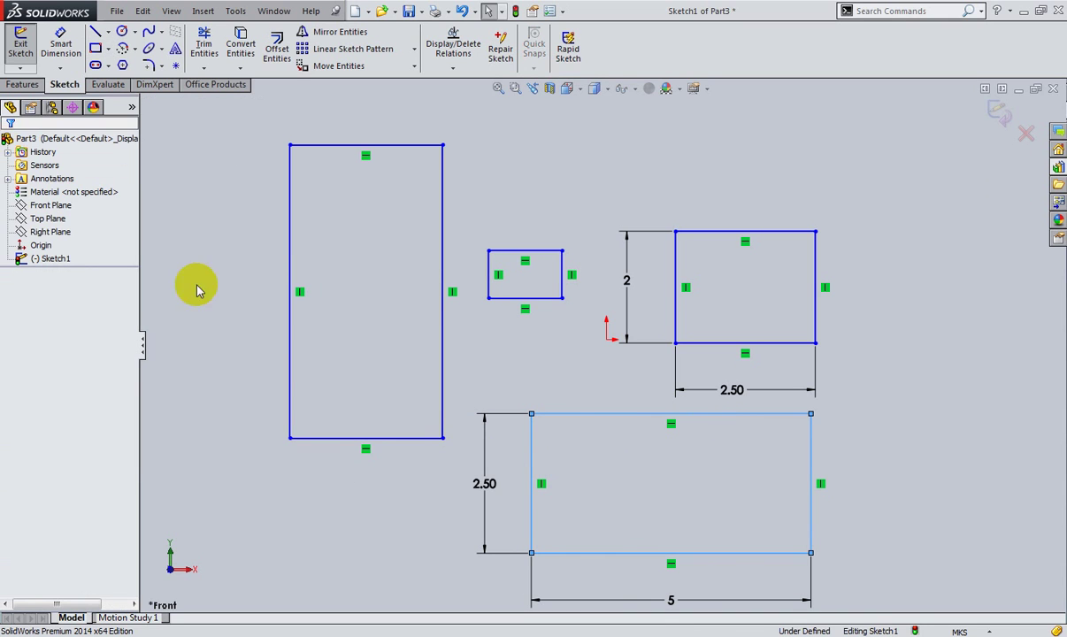
pyautogui.scroll(2, 584, 445)
# Zoom in on the sketch and bring up System Options
pyautogui.scroll(-3, 675, 506)
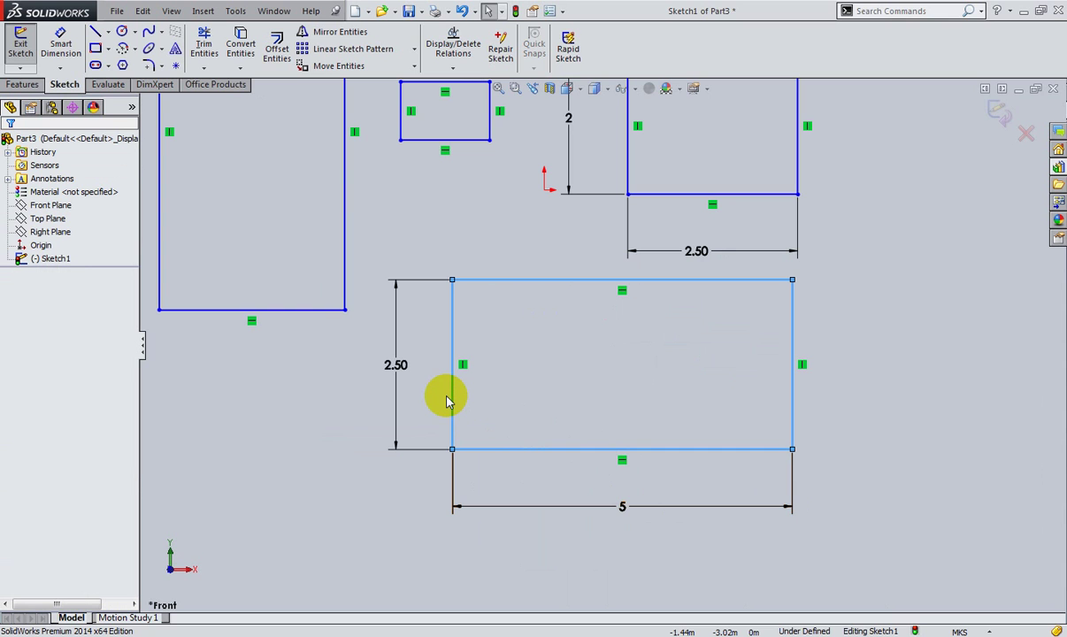
pyautogui.click(552, 11)
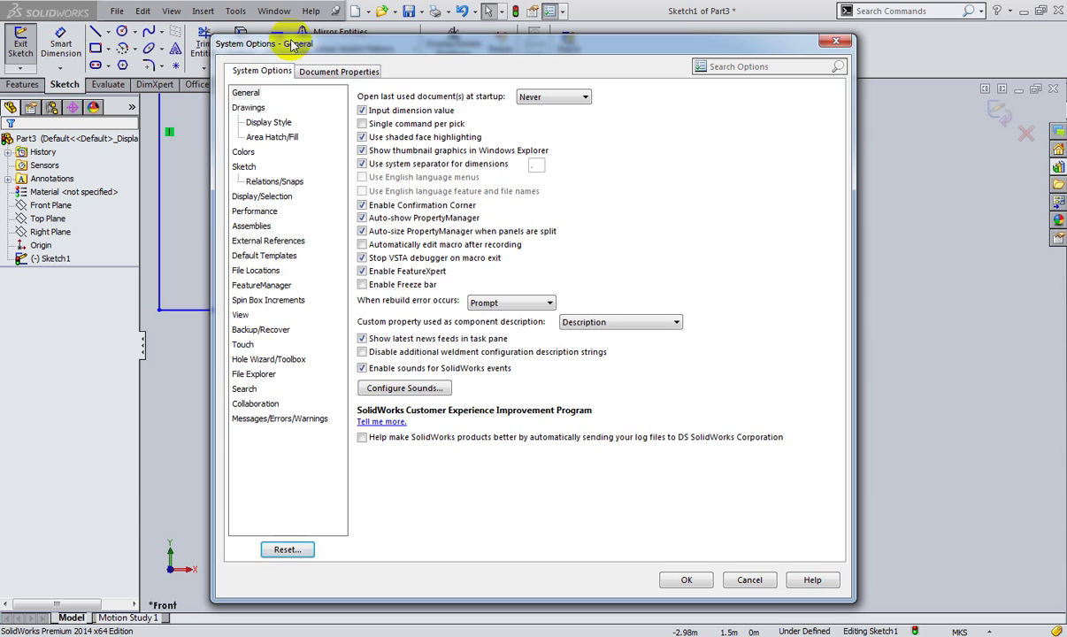
# Turn off 'Enable on screen numeric input on entity creation' in the Sketch options
pyautogui.click(243, 166)
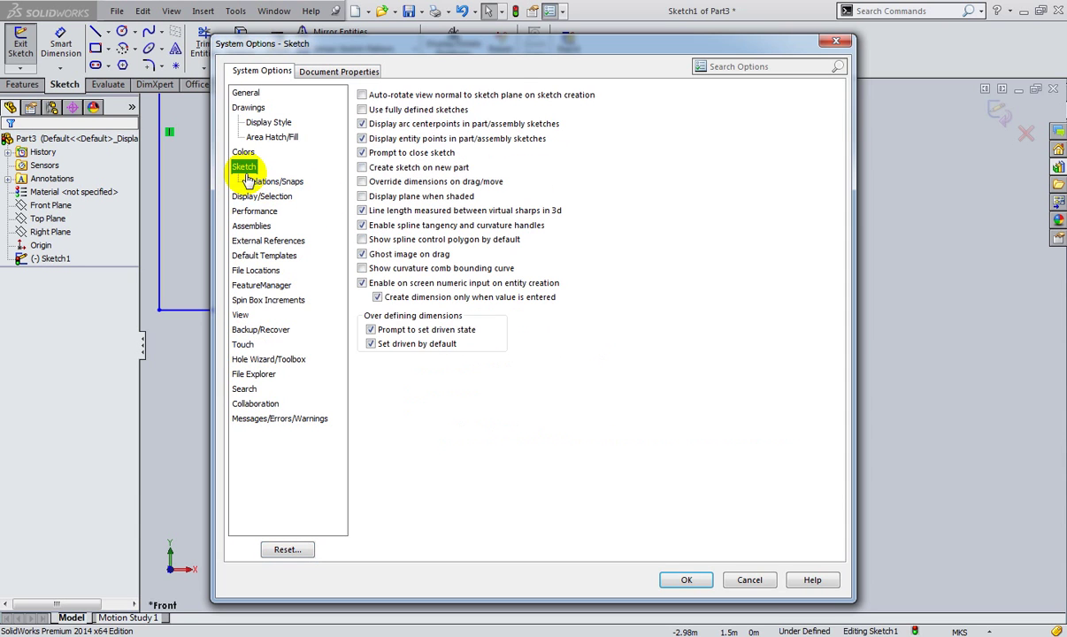
pyautogui.click(361, 282)
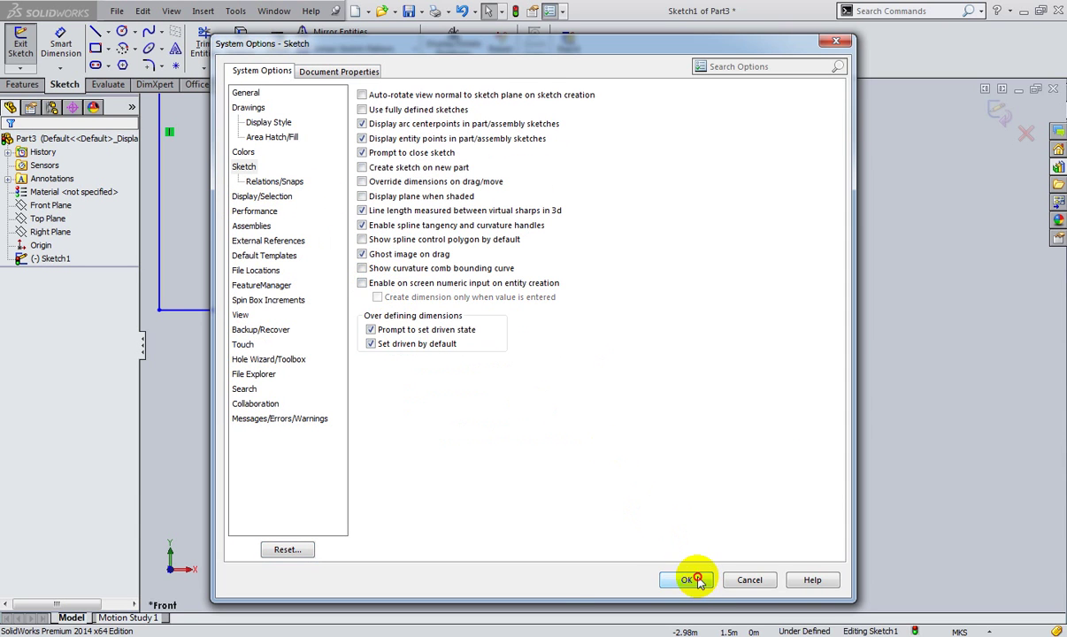
pyautogui.click(688, 580)
# Draw an undimensioned circle below the tall left rectangle
pyautogui.click(123, 31)
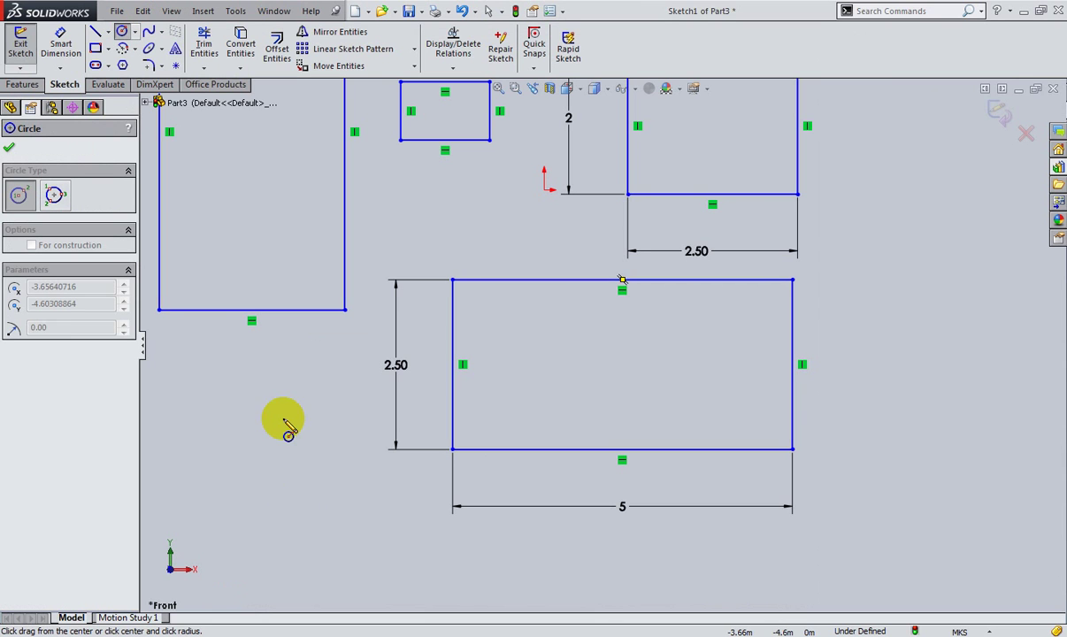
pyautogui.click(295, 502)
pyautogui.click(274, 449)
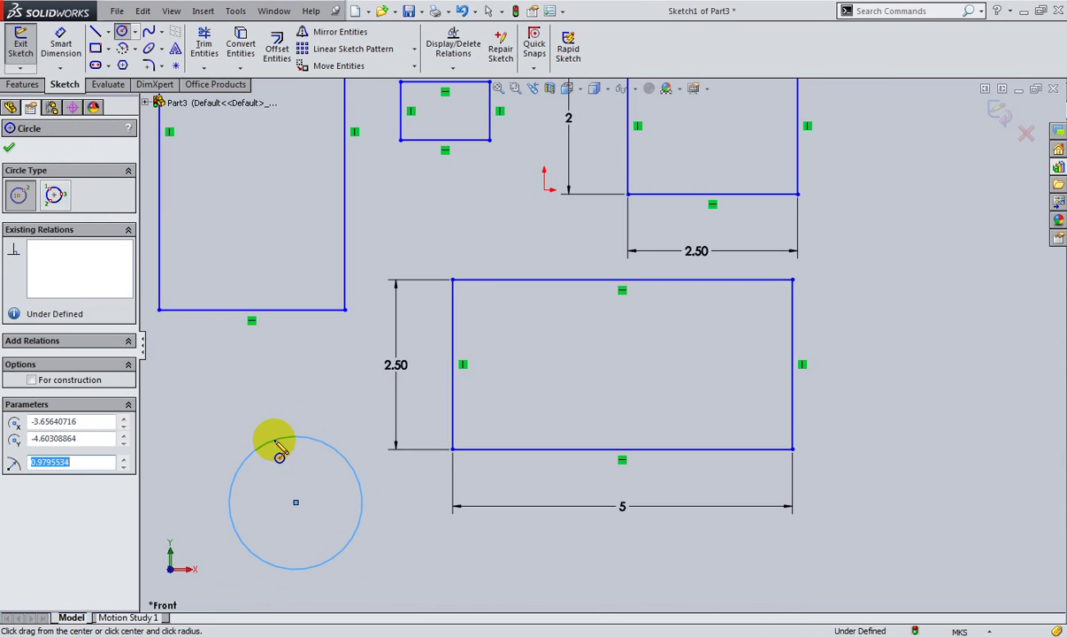
pyautogui.click(9, 147)
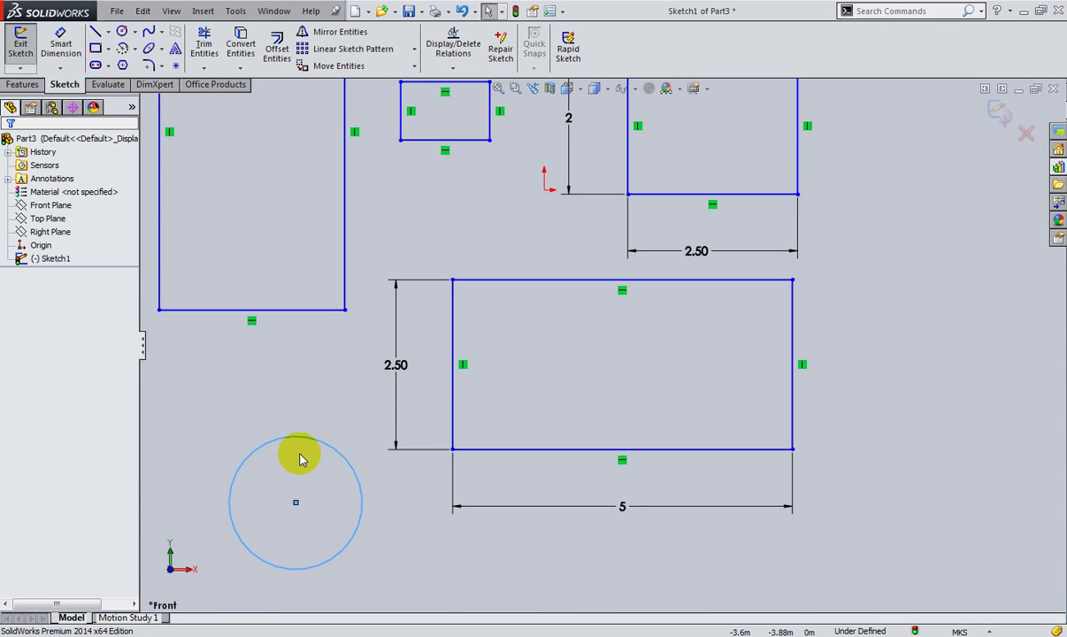
pyautogui.scroll(3, 298, 449)
pyautogui.scroll(2, 496, 409)
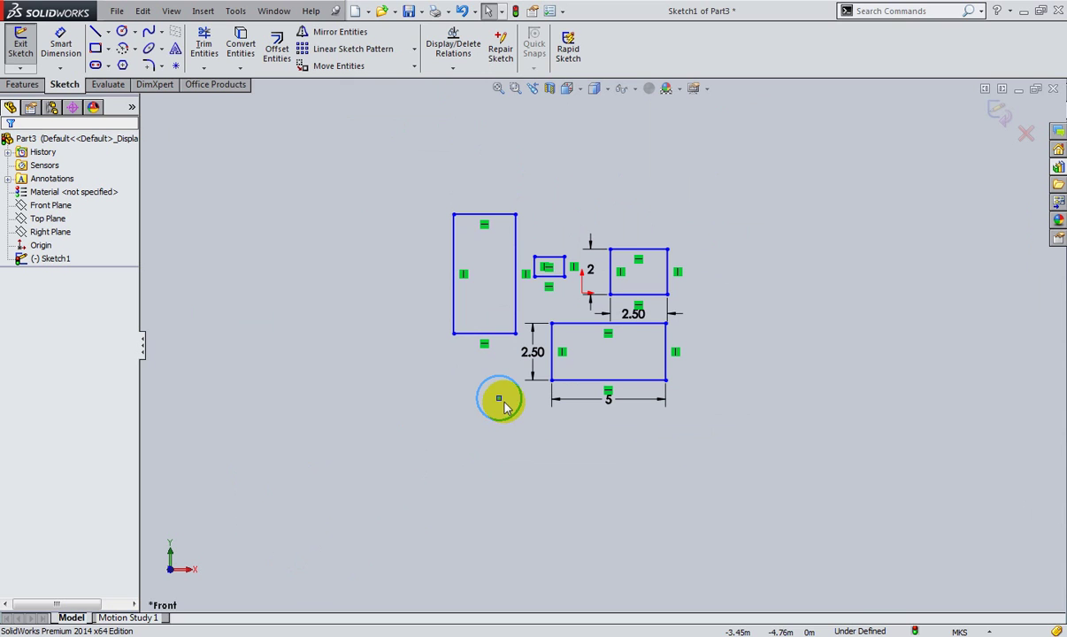
# Box-select all rectangles, the circle and their dimensions in the graphics area
pyautogui.click(62, 70)
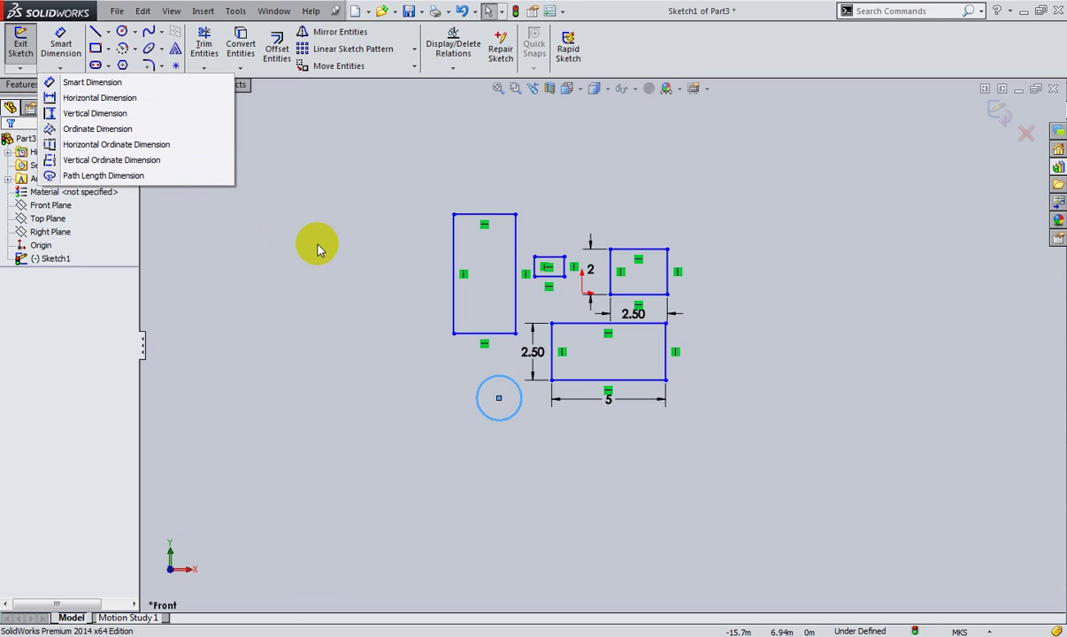
pyautogui.click(280, 267)
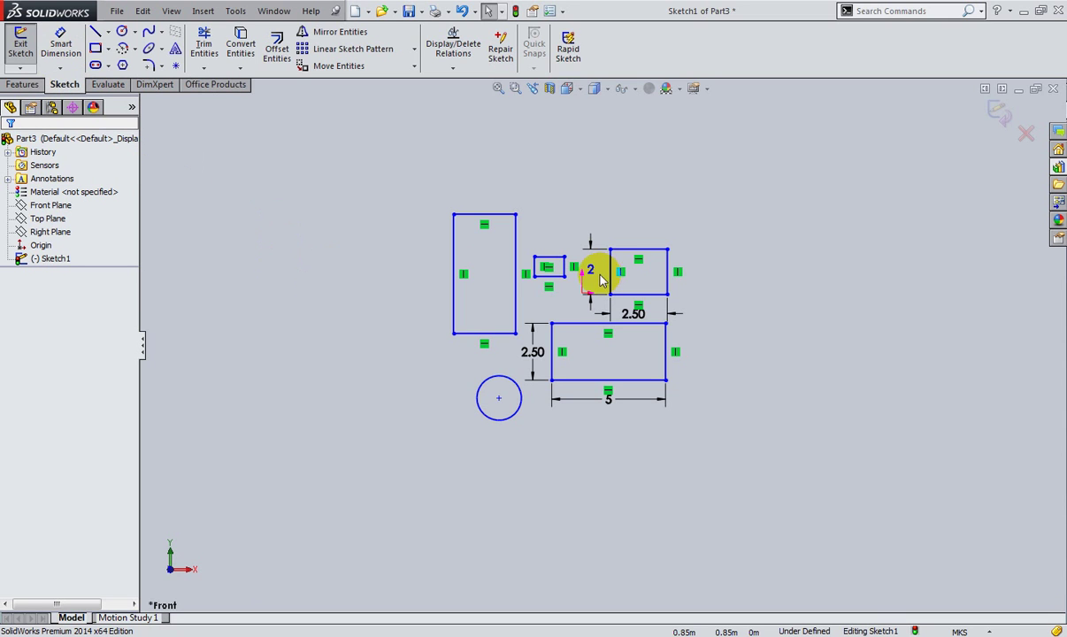
pyautogui.moveTo(319, 144); pyautogui.dragTo(765, 514)
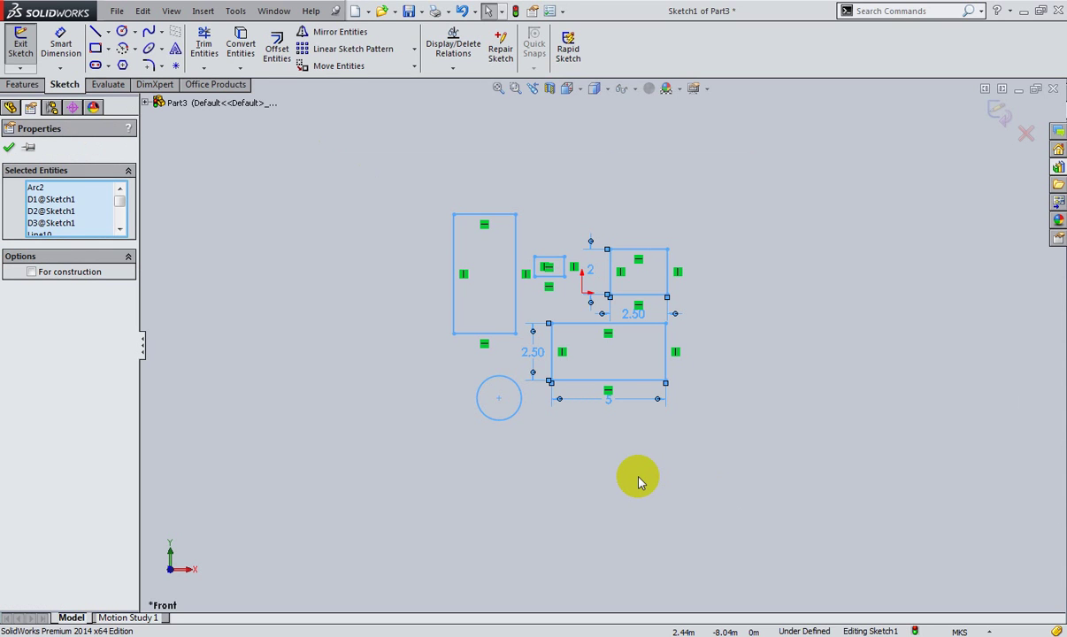
# In System Options > Sketch, re-enable on-screen numeric input with dimensions only when a value is entered
pyautogui.click(545, 18)
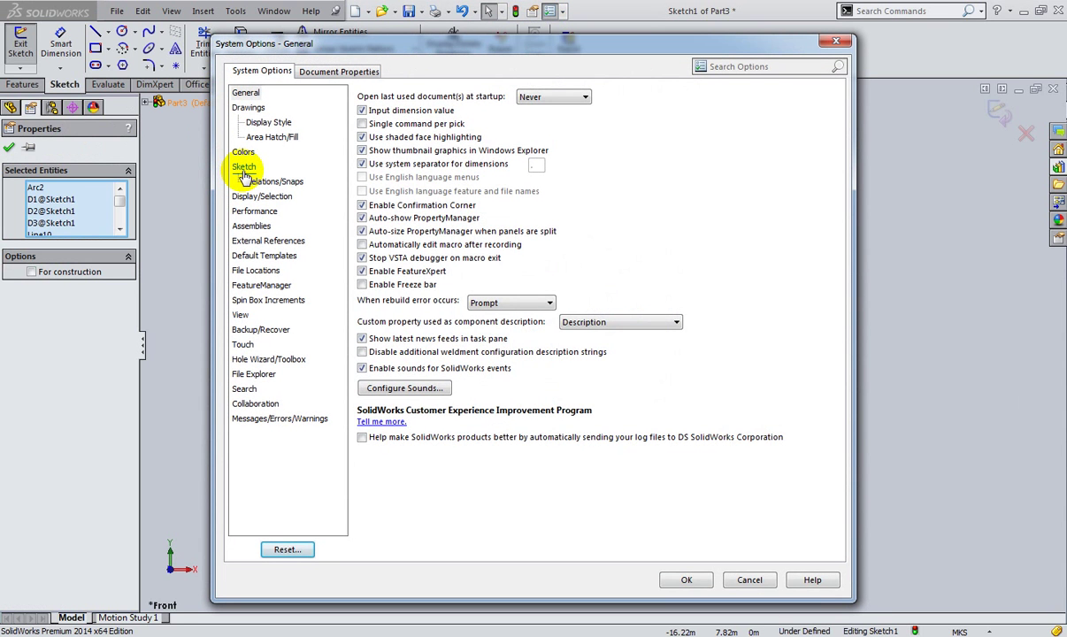
pyautogui.click(245, 170)
pyautogui.click(362, 283)
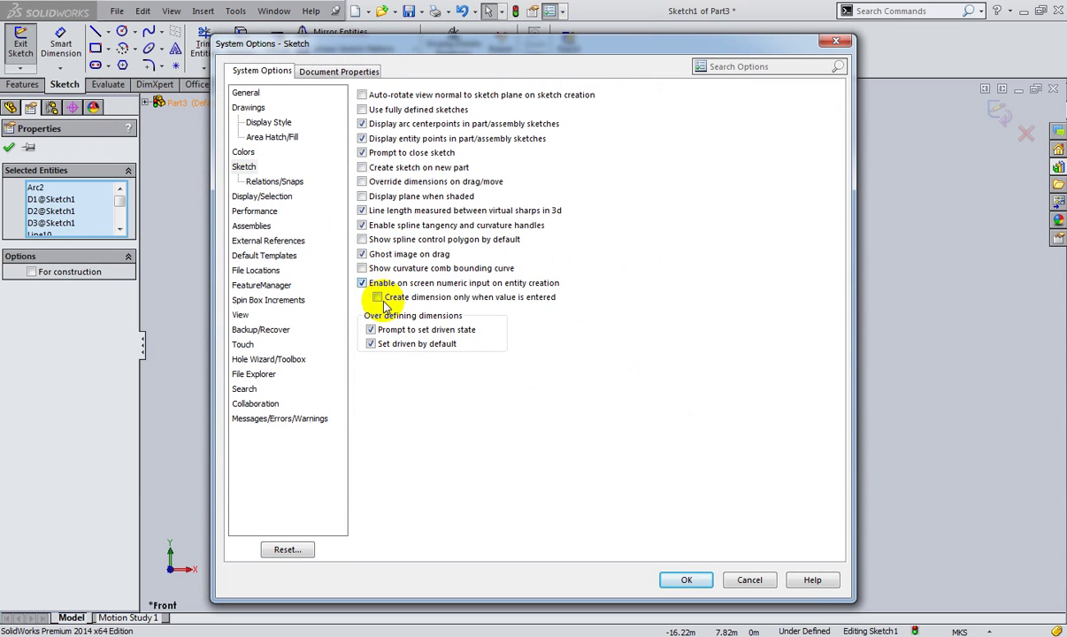
pyautogui.click(377, 297)
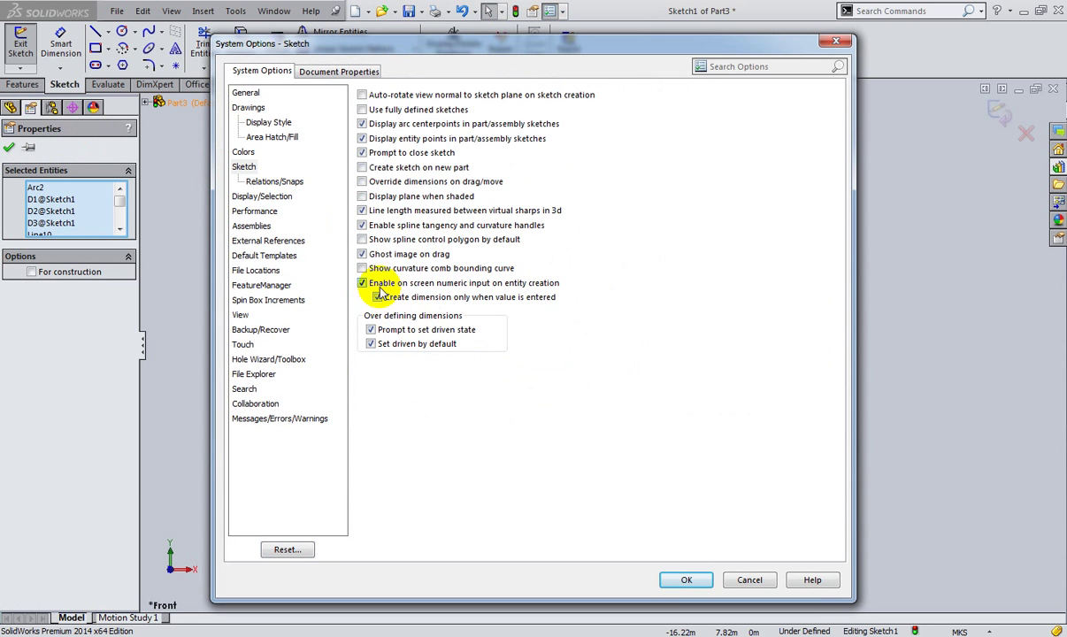